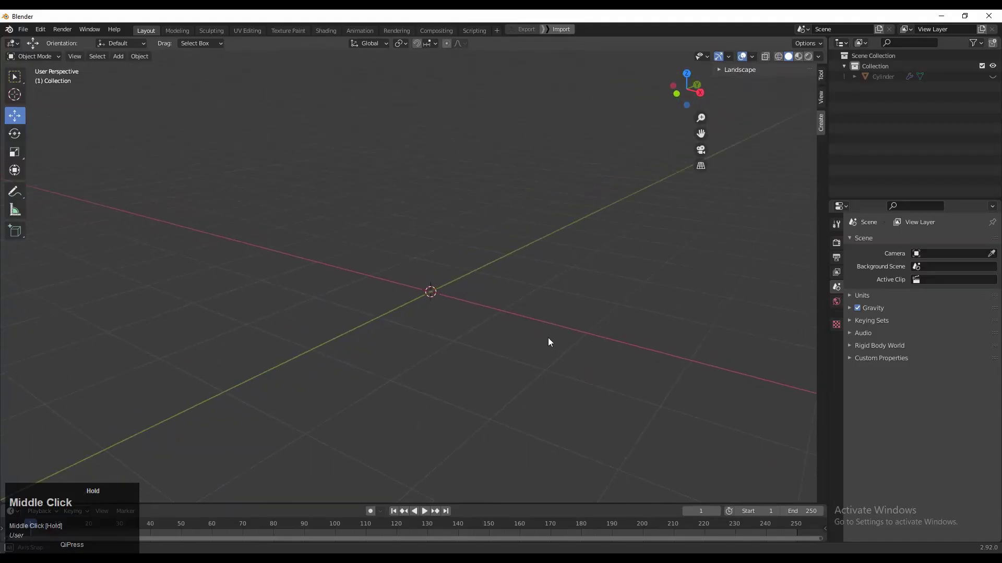
- Add a 16-vertex cylinder mesh at the world origin
mouse_move(548, 337)
middle_down()
mouse_move(546, 325)
mouse_move(543, 343)
middle_up()
key(shift+a)
mouse_move(546, 327)
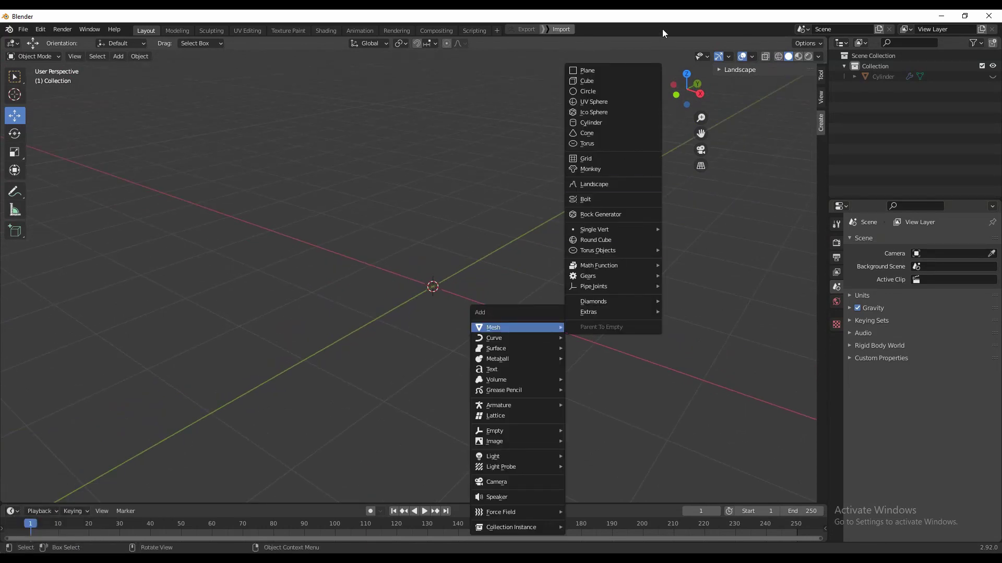
click(613, 122)
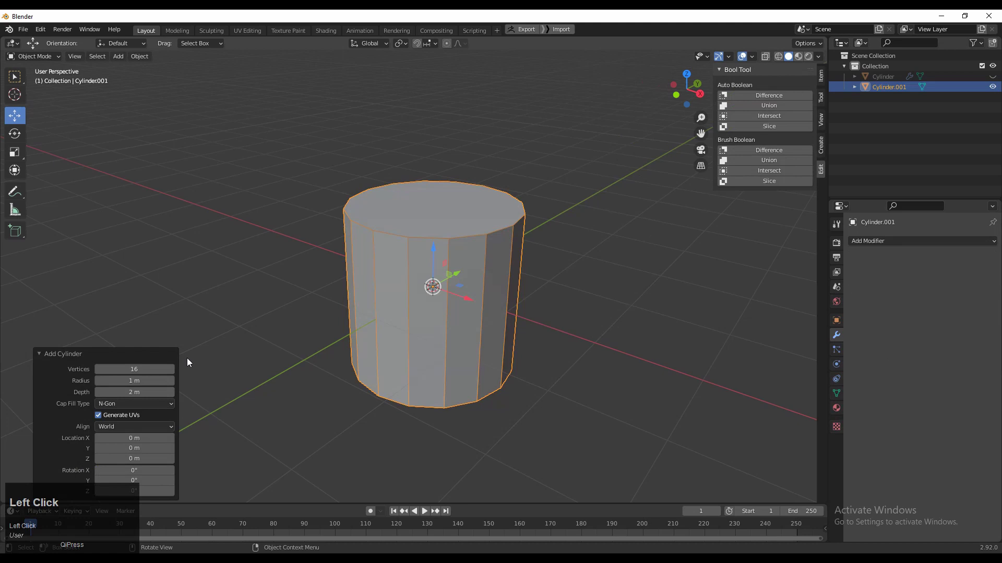
- Stretch the cylinder along Z in the right view and raise it until its base sits on the ground plane
middle_drag(431, 361, 413, 402)
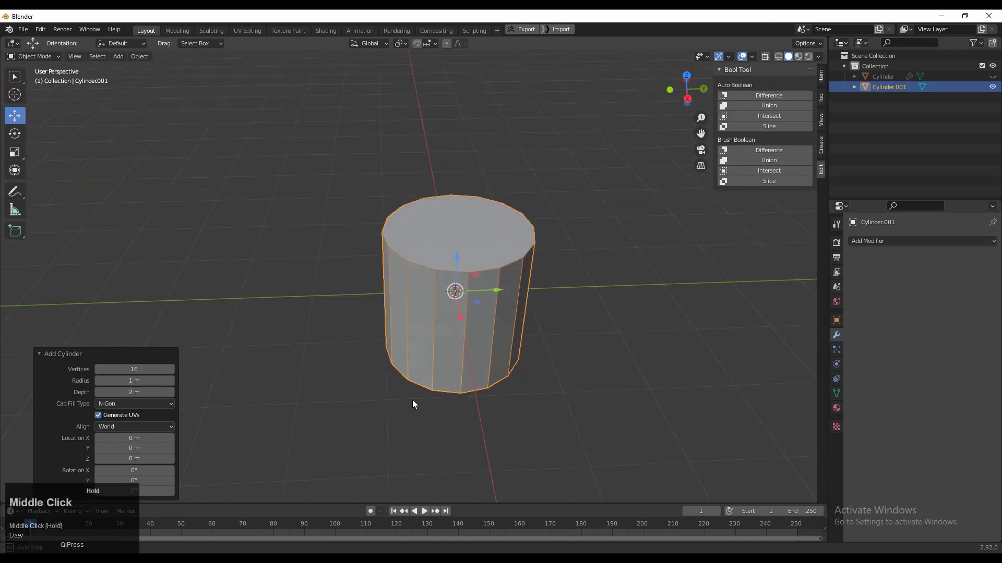
click(578, 230)
click(688, 97)
click(472, 317)
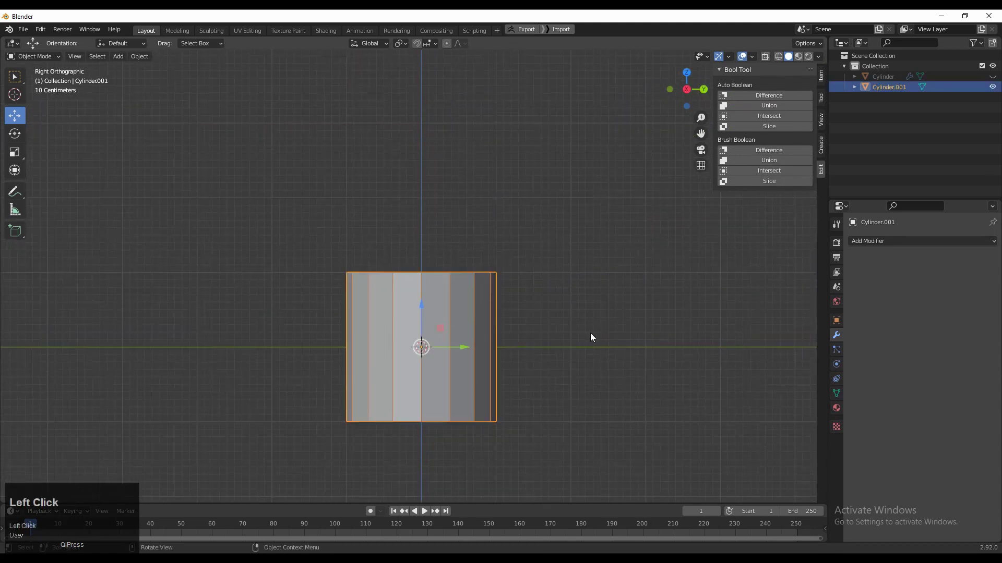
key(s)
key(z)
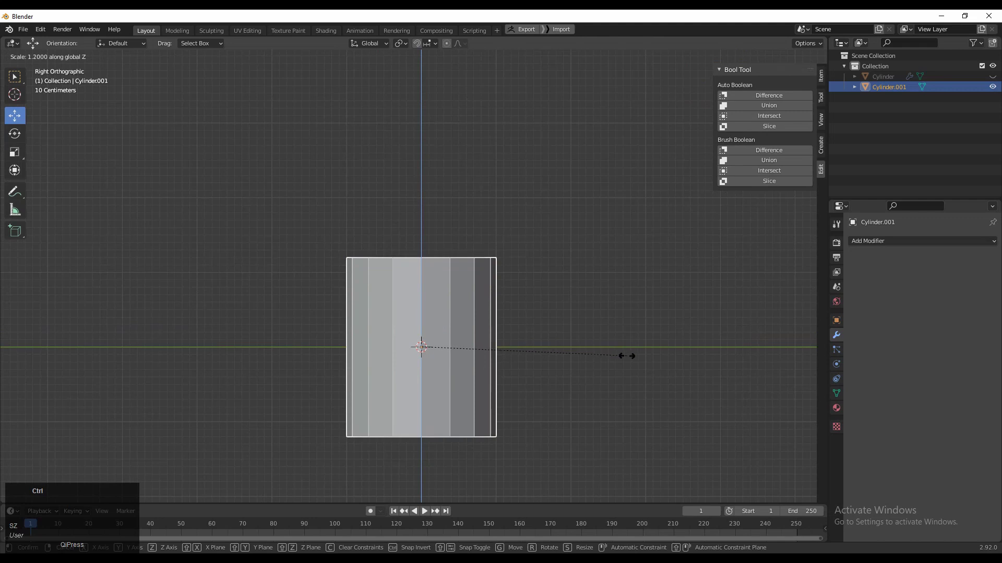
ctrl+click(647, 364)
ctrl+drag(422, 315, 425, 217)
click(498, 267)
shift+middle_drag(498, 269, 504, 306)
- Add a cube and move it up and along negative Y until it overlaps the cylinder's upper front side
key(shift+a)
mouse_move(504, 307)
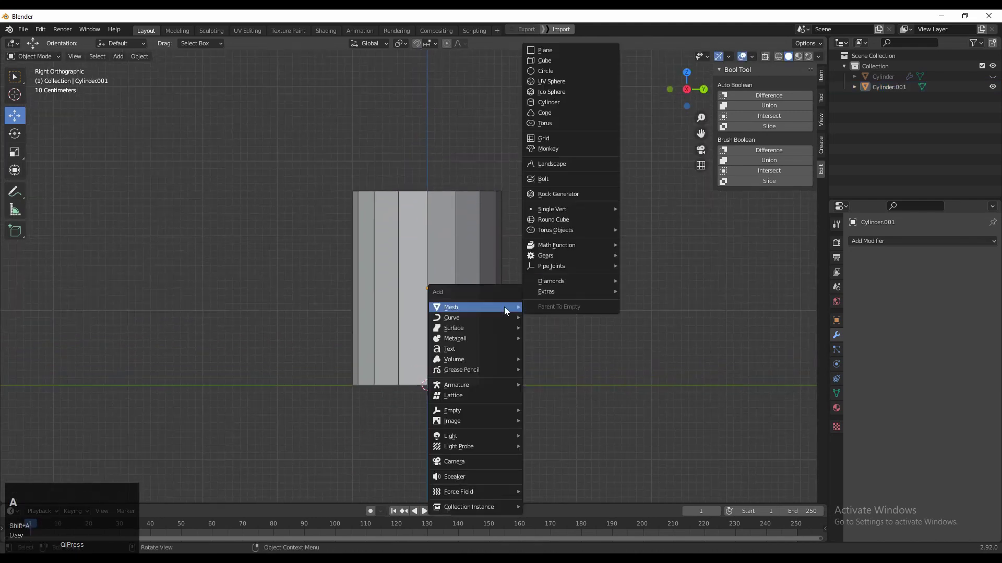
click(585, 61)
shift+middle_drag(437, 385, 480, 312)
drag(468, 284, 503, 139)
drag(500, 173, 415, 175)
shift+middle_drag(448, 226, 463, 327)
ctrl+middle_drag(463, 327, 481, 242)
drag(372, 267, 370, 266)
shift+middle_drag(407, 329, 407, 279)
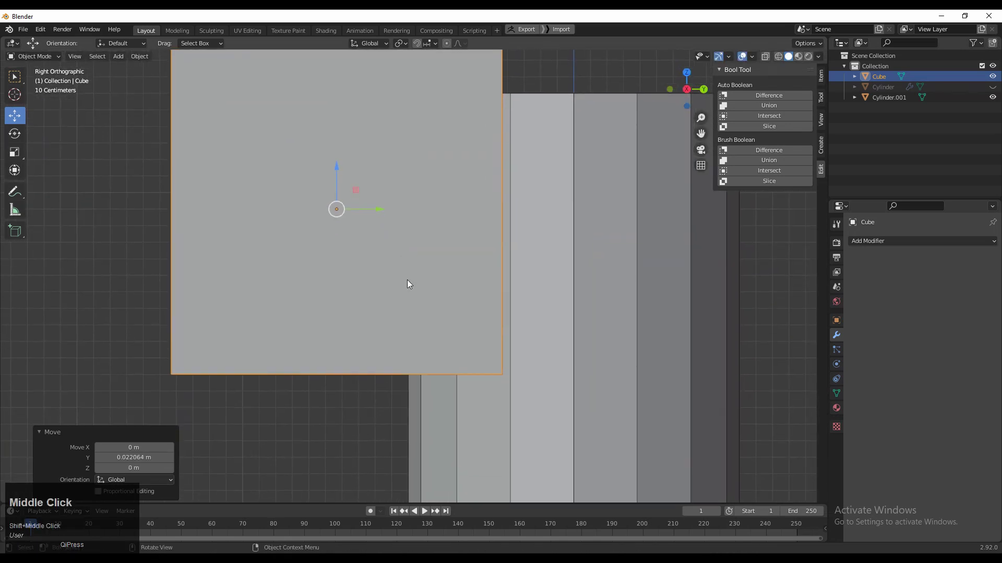
- Edit the cube's mesh with X-ray on and lower its bottom vertices closer to the cylinder's base
key(Tab)
click(766, 57)
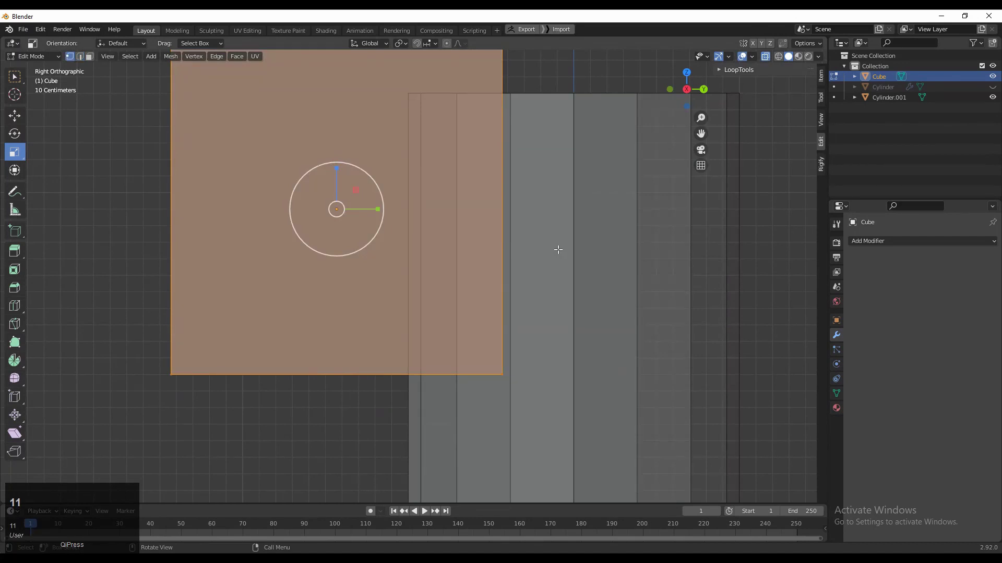
drag(558, 250, 62, 500)
ctrl+middle_drag(318, 324, 276, 316)
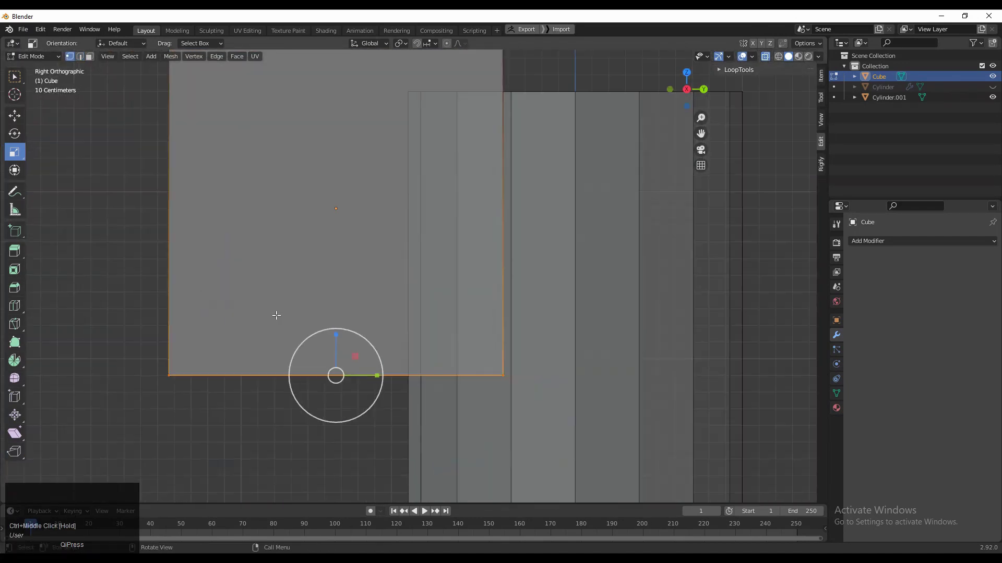
click(18, 117)
ctrl+middle_drag(220, 292, 215, 261)
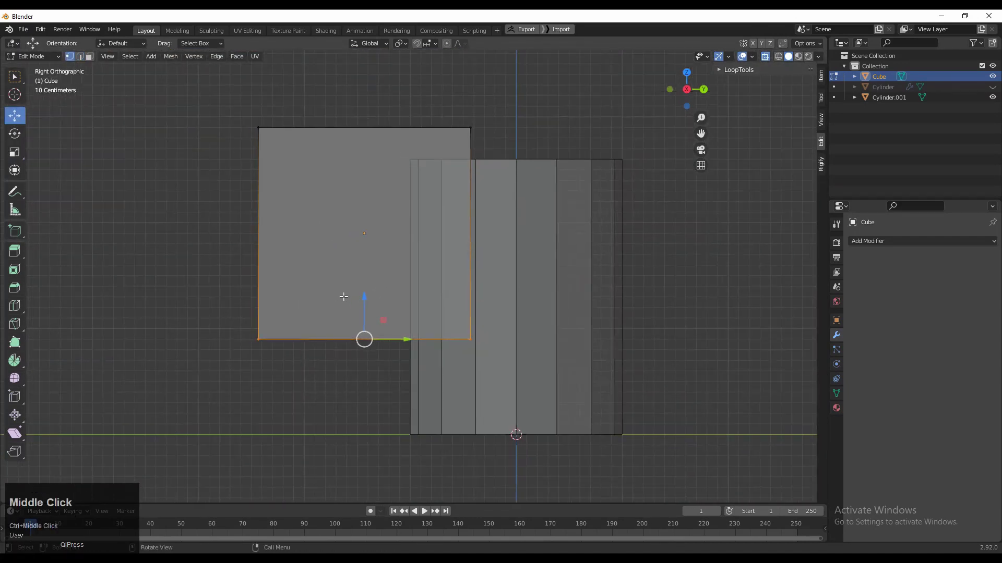
ctrl+drag(364, 300, 359, 339)
- Halve the cube's depth by moving its outer vertices inward, and lower the outer bottom edge to slant the underside
drag(315, 58, 180, 404)
drag(305, 252, 406, 254)
drag(400, 404, 376, 380)
- Raise the cube's whole mesh by 0.1 m, turn X-ray off and return to Object Mode
drag(541, 92, 325, 491)
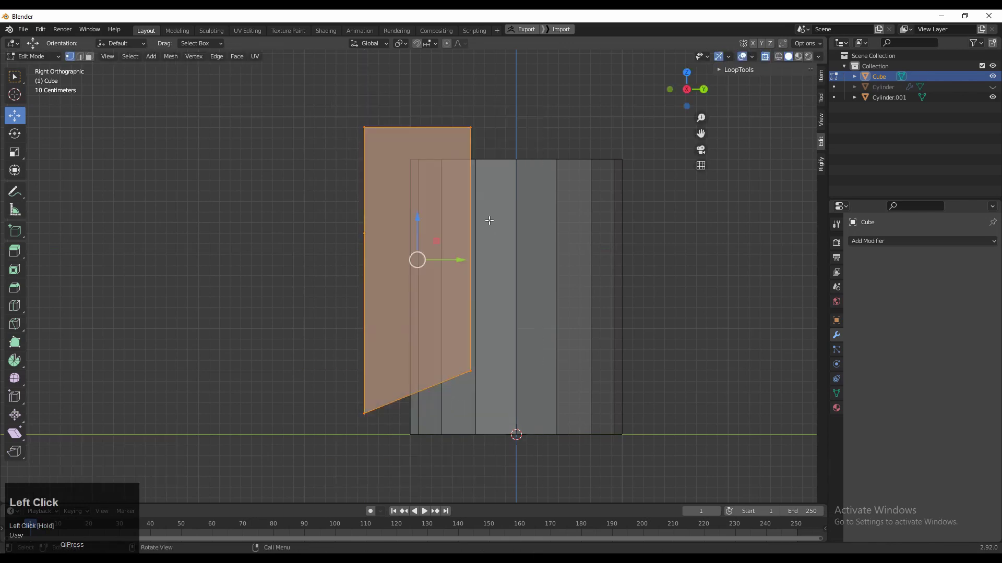
mouse_move(423, 215)
mouse_down()
mouse_move(424, 188)
mouse_move(431, 219)
mouse_move(433, 205)
mouse_up()
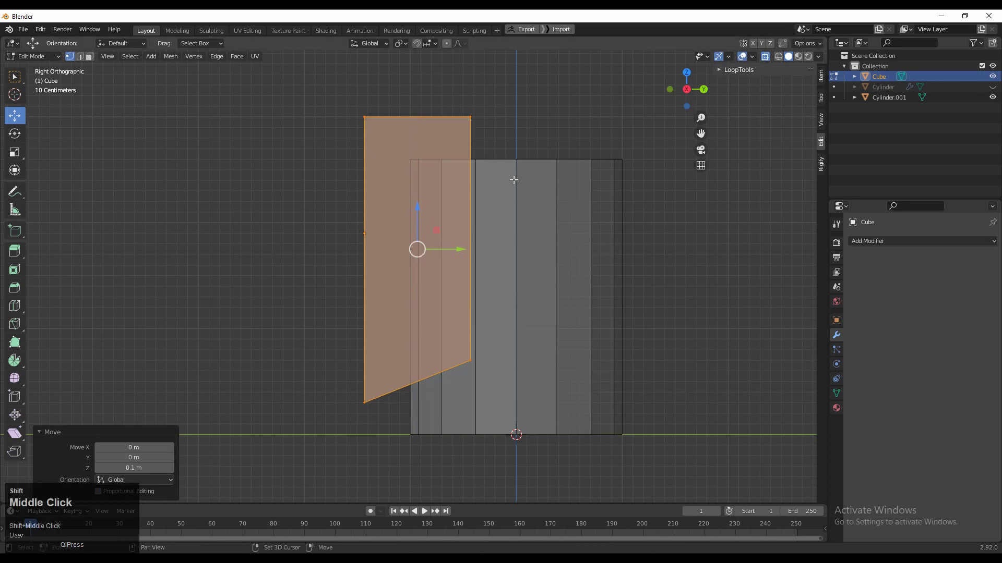
shift+middle_drag(514, 180, 481, 197)
click(765, 56)
key(Tab)
- Scale the cube up slightly so it fully spans the cylinder's width
middle_drag(630, 102, 500, 190)
key(s)
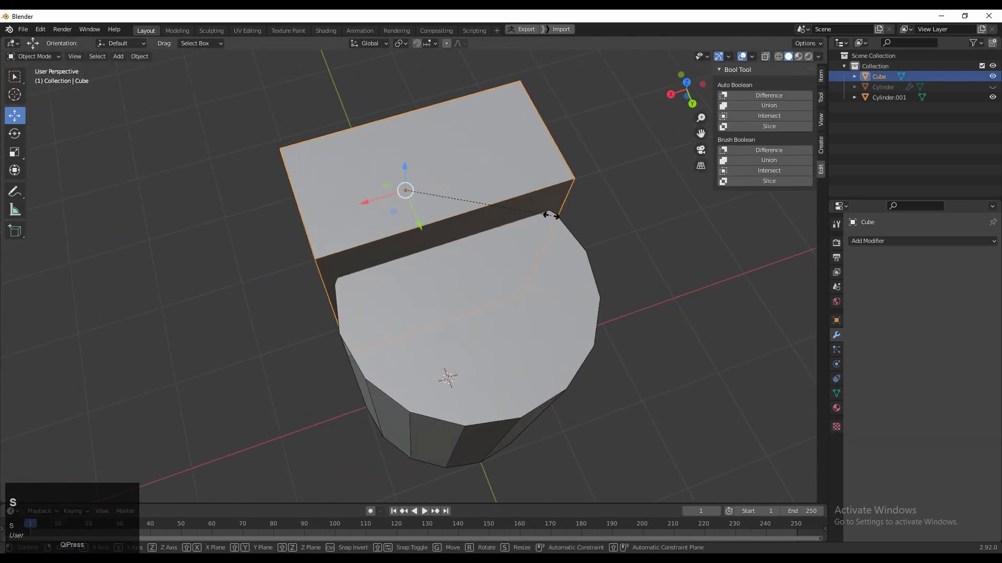
click(551, 266)
- Slice the cylinder with the cube using Bool Tool's Auto Boolean and delete the cut-off piece
middle_drag(551, 266, 452, 189)
click(404, 162)
shift+click(536, 254)
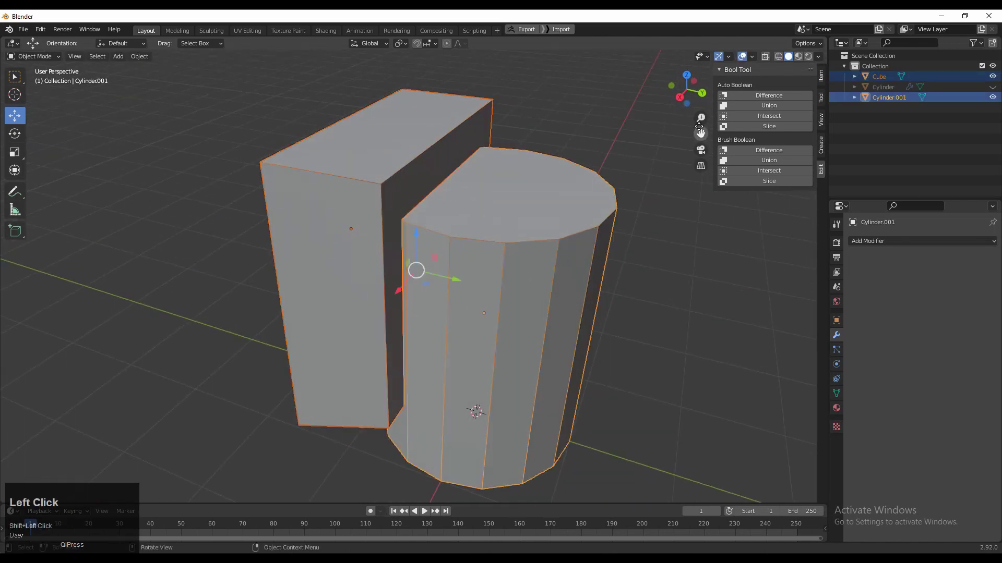
click(772, 125)
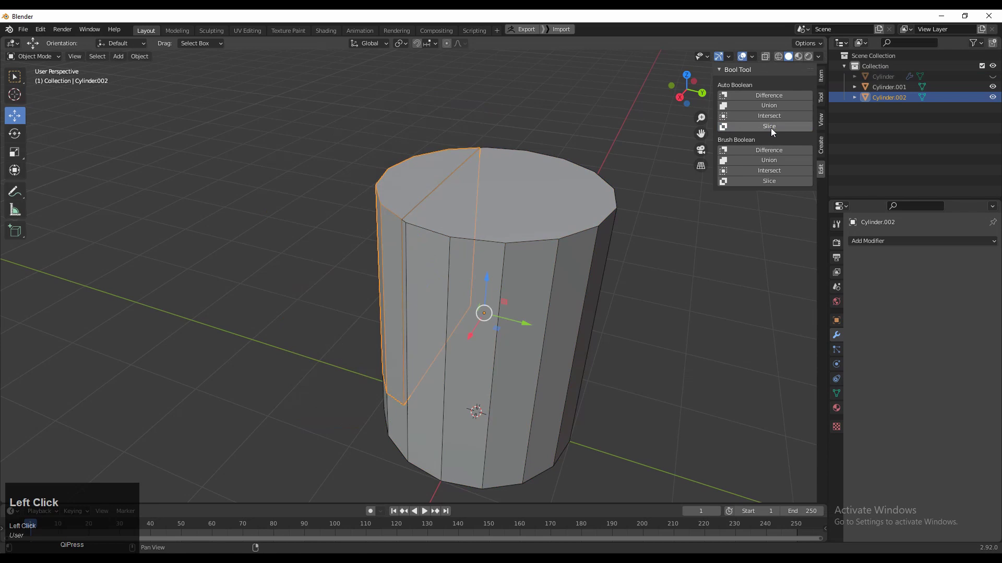
middle_drag(626, 219, 620, 284)
key(x)
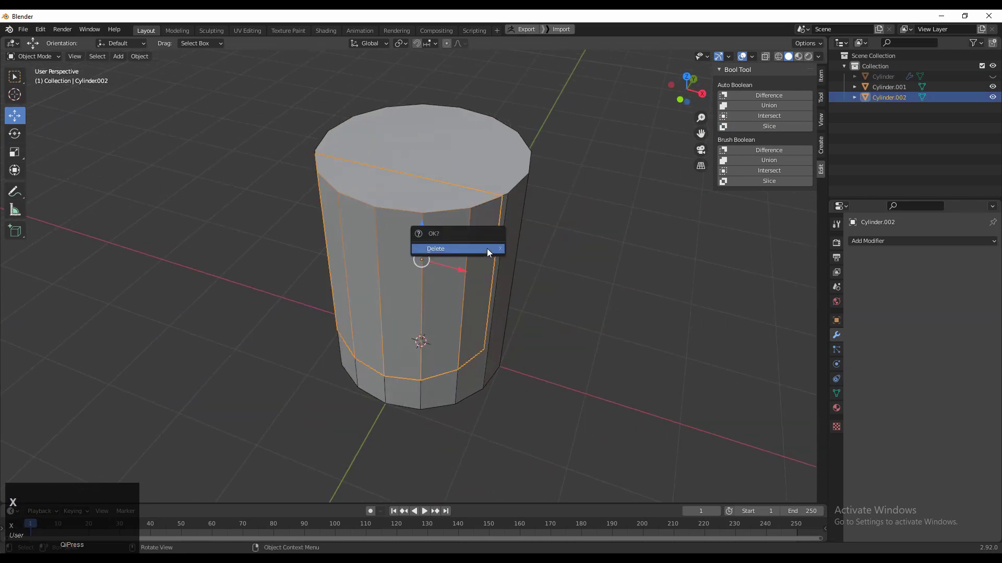
click(487, 249)
middle_drag(487, 249, 454, 344)
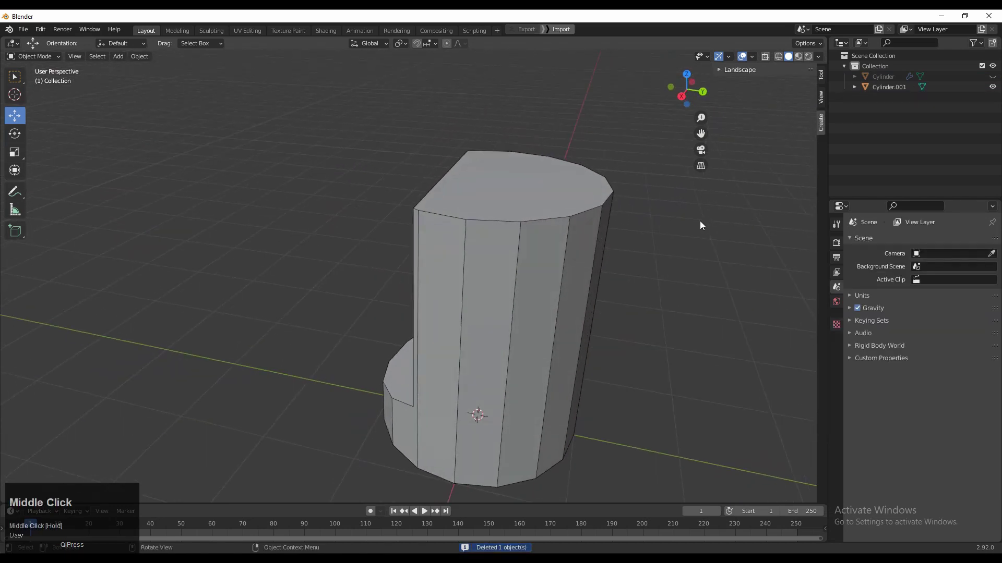
key(n)
click(701, 235)
click(574, 288)
key(n)
click(669, 251)
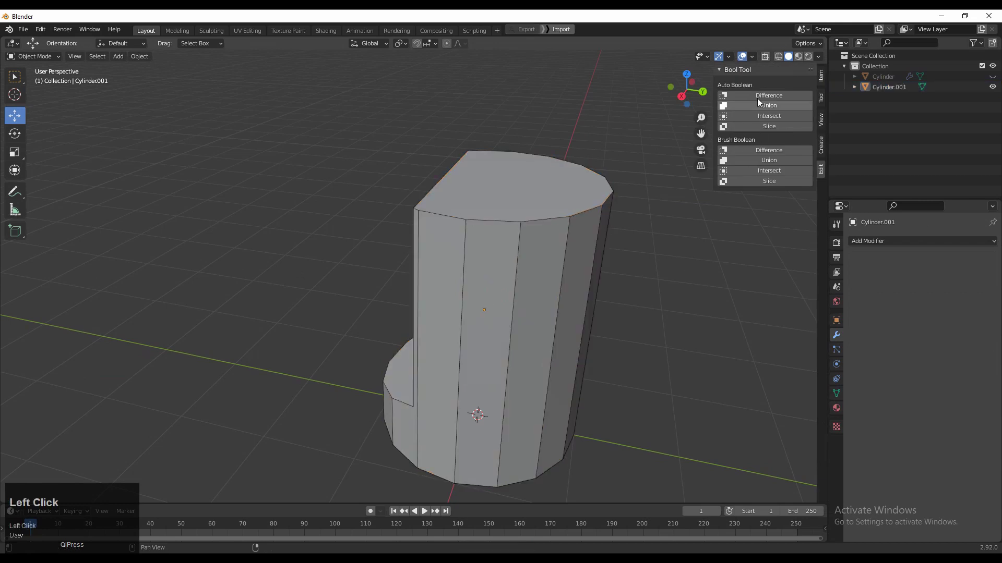
middle_drag(640, 332, 715, 336)
ctrl+middle_drag(636, 334, 626, 359)
- Add a Subdivision Surface modifier to the cut cylinder and turn off its viewport display
click(495, 328)
middle_drag(553, 323, 512, 323)
ctrl+middle_drag(606, 390, 619, 337)
shift+middle_drag(626, 321, 673, 303)
click(854, 241)
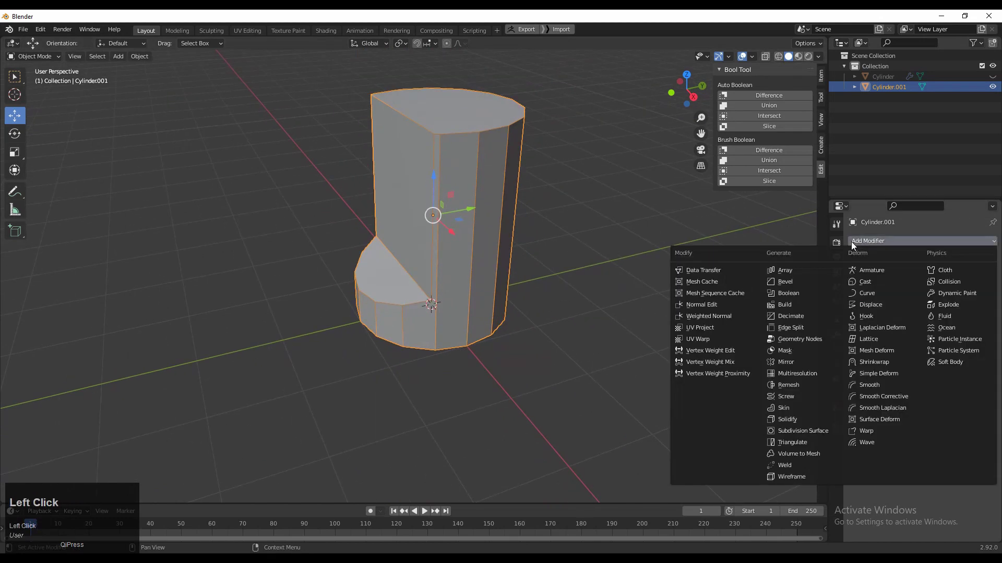
click(802, 431)
middle_drag(498, 338, 499, 334)
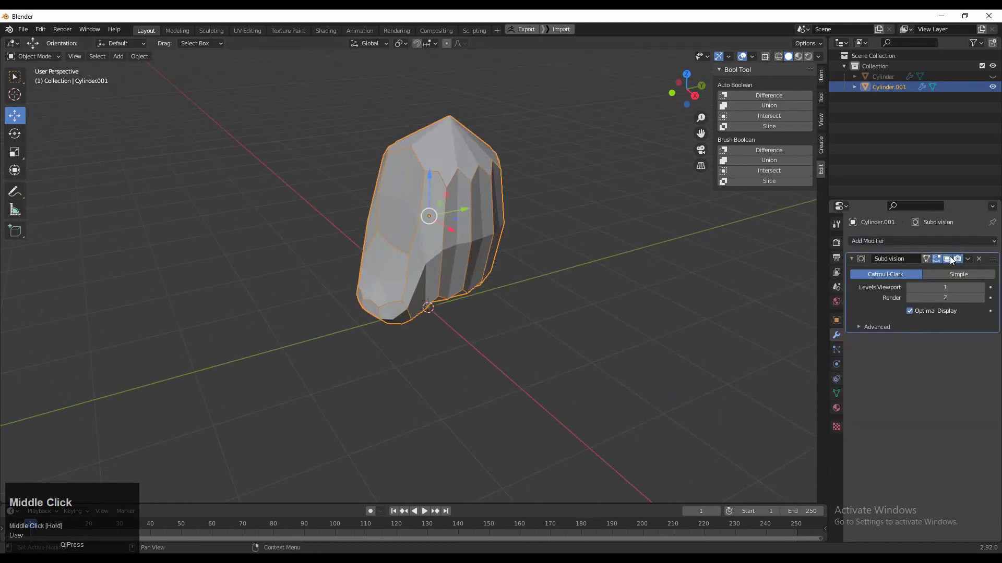
click(947, 259)
- Merge all of the cylinder's vertices by distance in Edit Mode
ctrl+middle_drag(496, 214, 501, 283)
key(Tab)
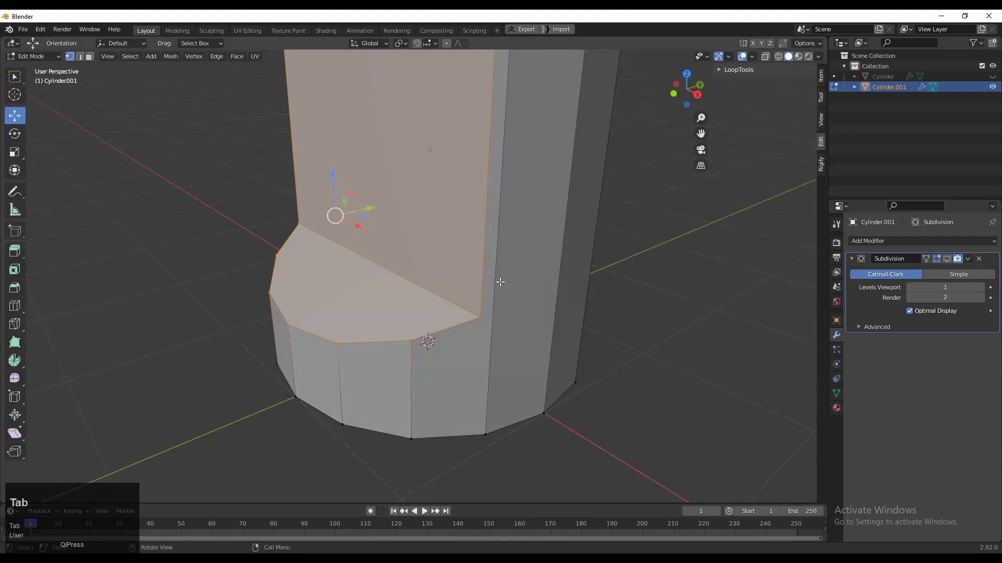
key(a)
key(m)
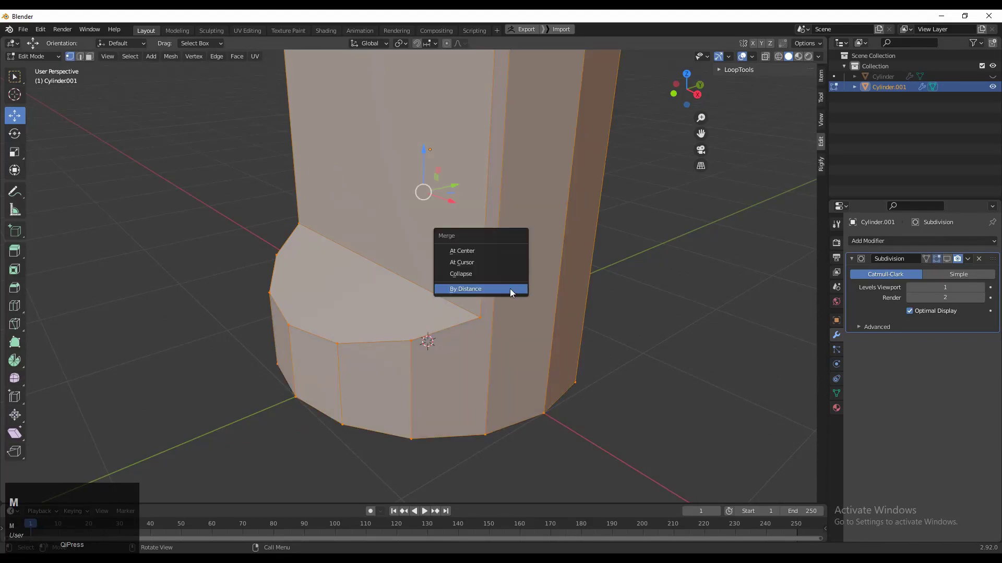
click(509, 289)
- Add a loop cut around the tall part of the cylinder and slide it down to the notch corner level, factor 0.494
ctrl+middle_drag(533, 315, 552, 351)
mouse_move(551, 350)
middle_down()
mouse_move(533, 348)
mouse_move(554, 333)
middle_up()
shift+middle_drag(554, 333, 485, 300)
click(559, 327)
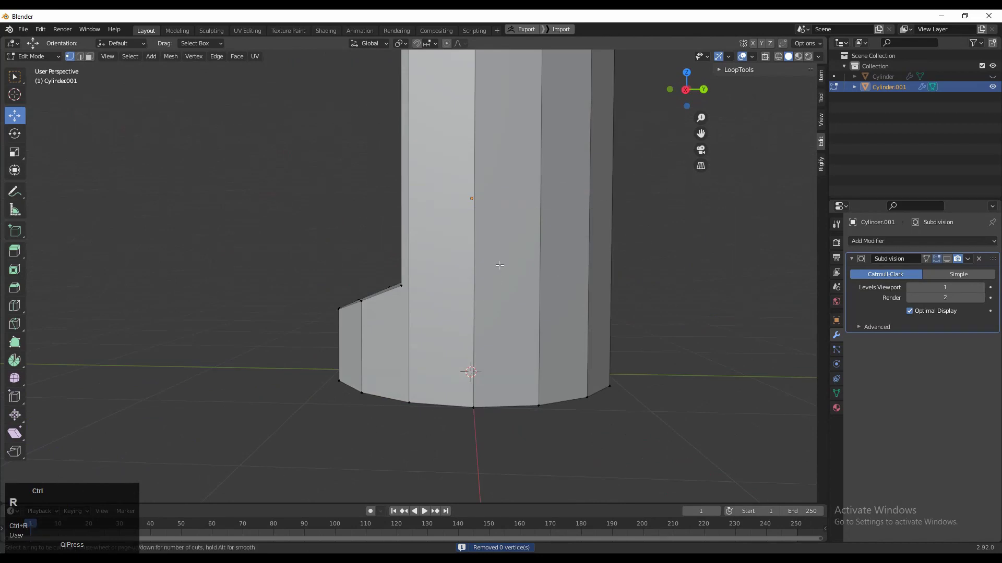
click(471, 219)
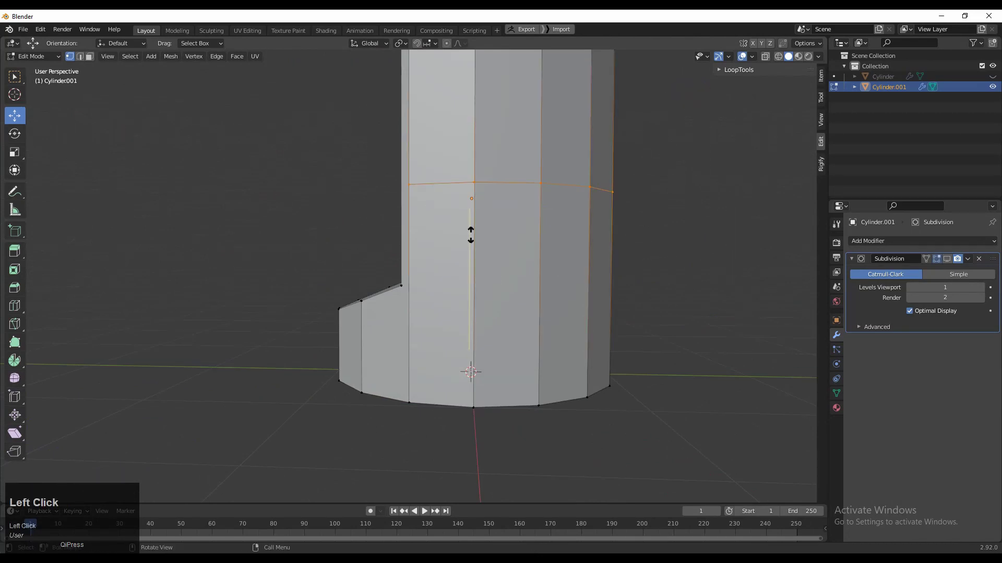
click(484, 348)
middle_drag(484, 348, 432, 301)
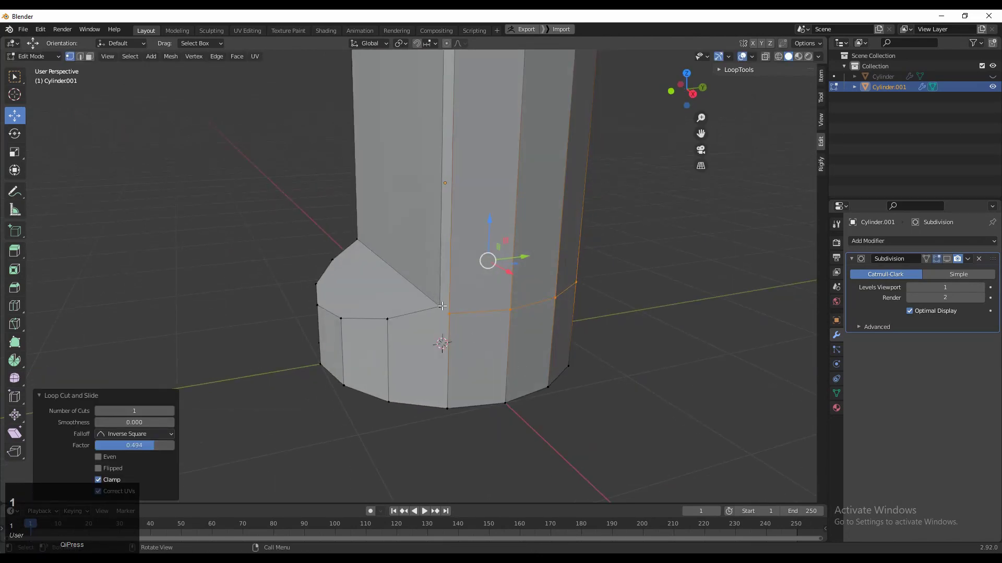
- Connect the notch's inner corner vertices to the adjacent loop cut end vertices on both sides of the cylinder
click(442, 306)
key(w)
right_click(452, 293)
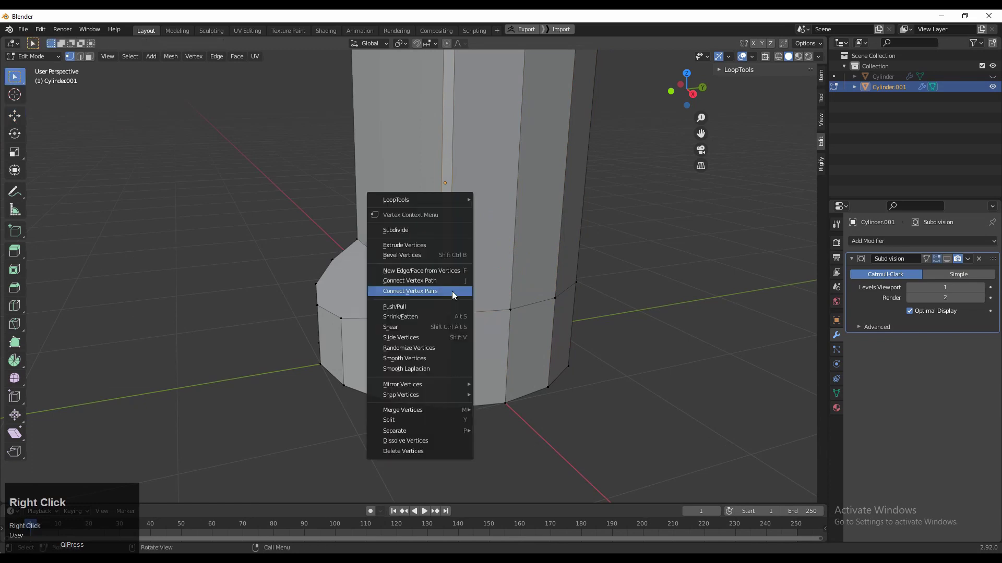
click(452, 293)
middle_drag(394, 258, 573, 261)
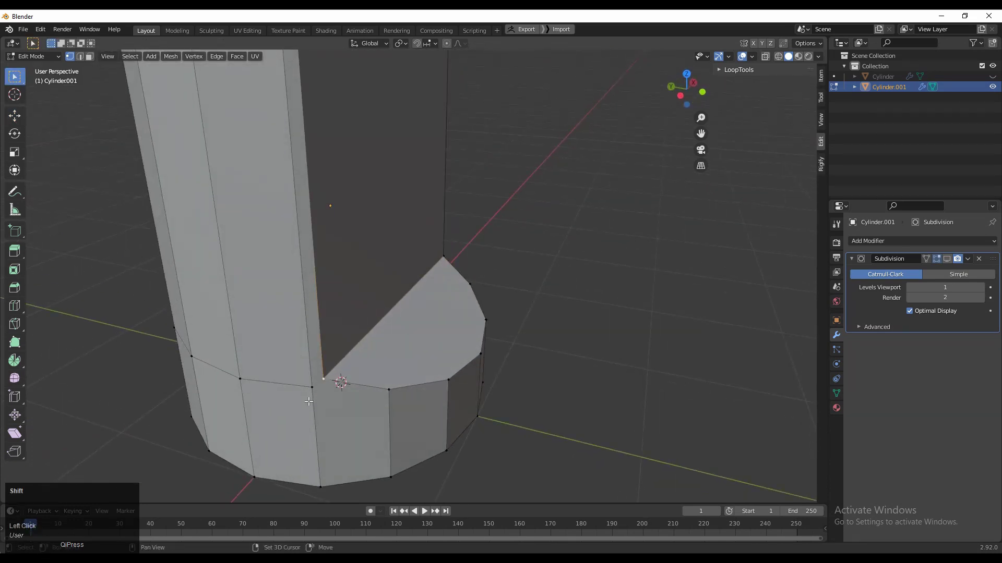
shift+click(309, 401)
right_click(315, 320)
click(315, 319)
- Add a loop cut around the low step's side faces, slid to 0.8 just beneath its upper edge
middle_drag(309, 344, 156, 329)
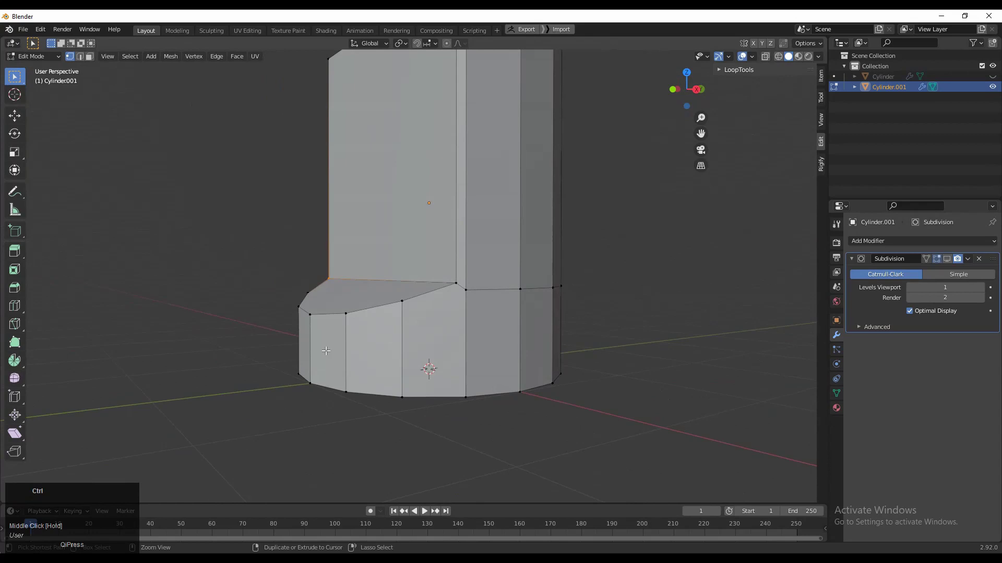
ctrl+click(350, 351)
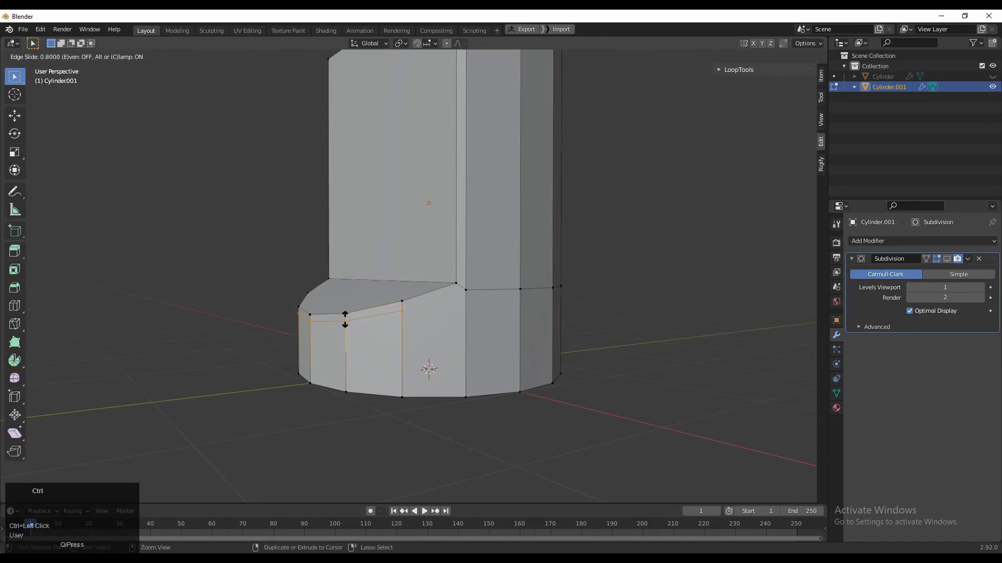
click(345, 320)
- Connect the low step's loop cut ends to the tall part's edge loop on both sides
click(405, 319)
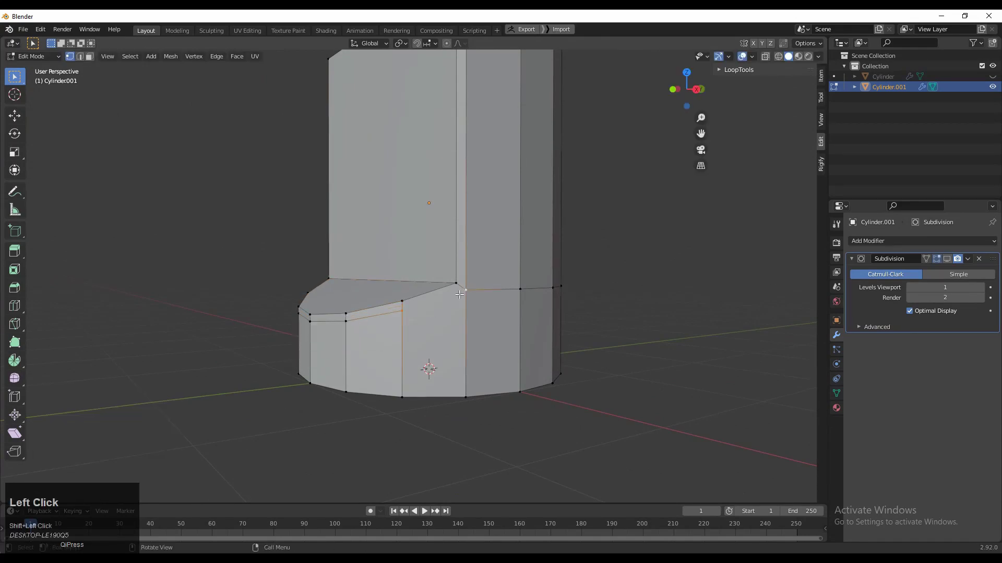
middle_drag(459, 295, 348, 295)
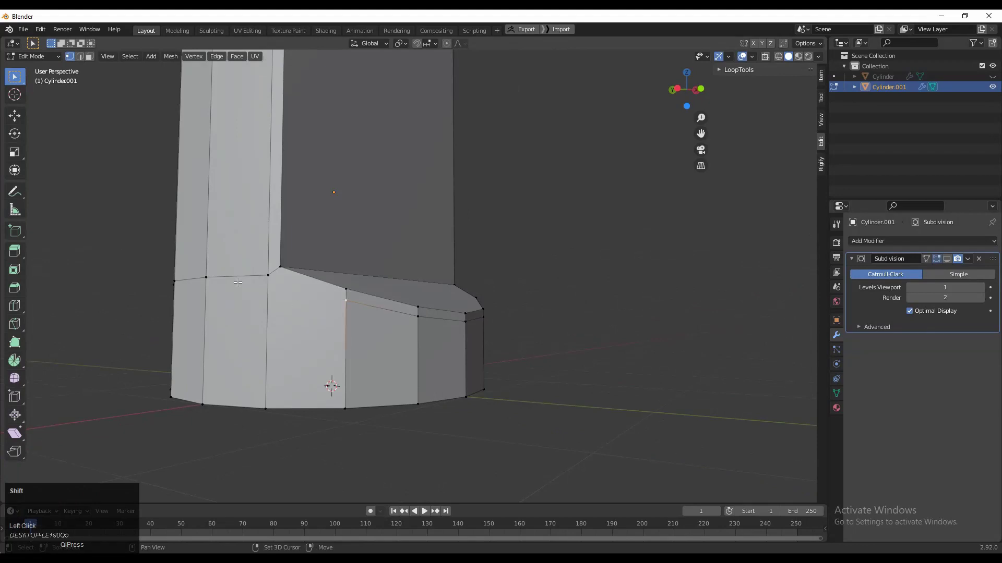
shift+click(268, 280)
right_click(276, 268)
click(277, 268)
- Select the low step's edge loop and edge-slide it slightly downward by a factor of -0.042
middle_drag(533, 263, 384, 335)
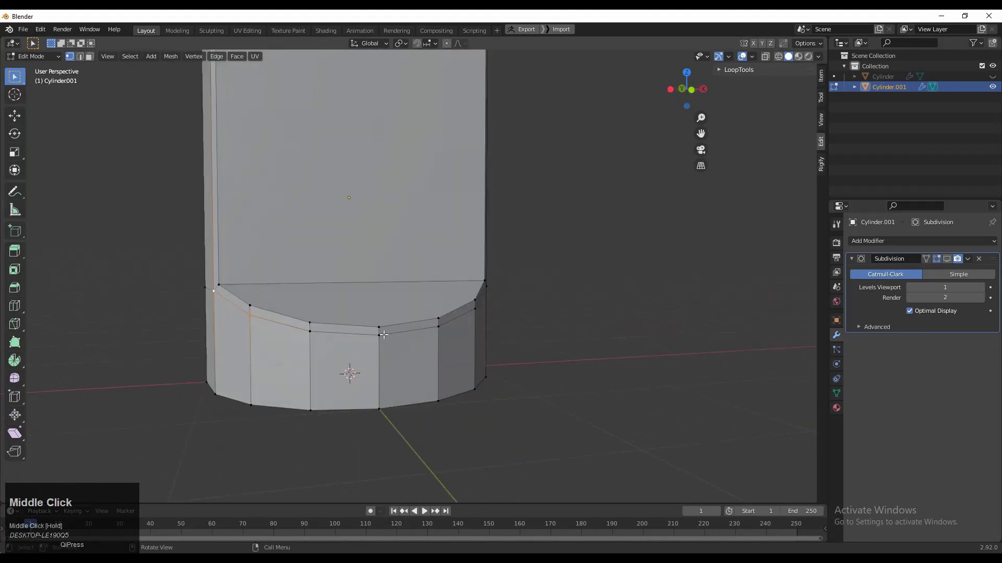
middle_drag(453, 360, 514, 374)
ctrl+middle_drag(363, 265, 363, 335)
middle_drag(364, 335, 246, 342)
ctrl+middle_drag(405, 334, 412, 246)
key(g)
key(g)
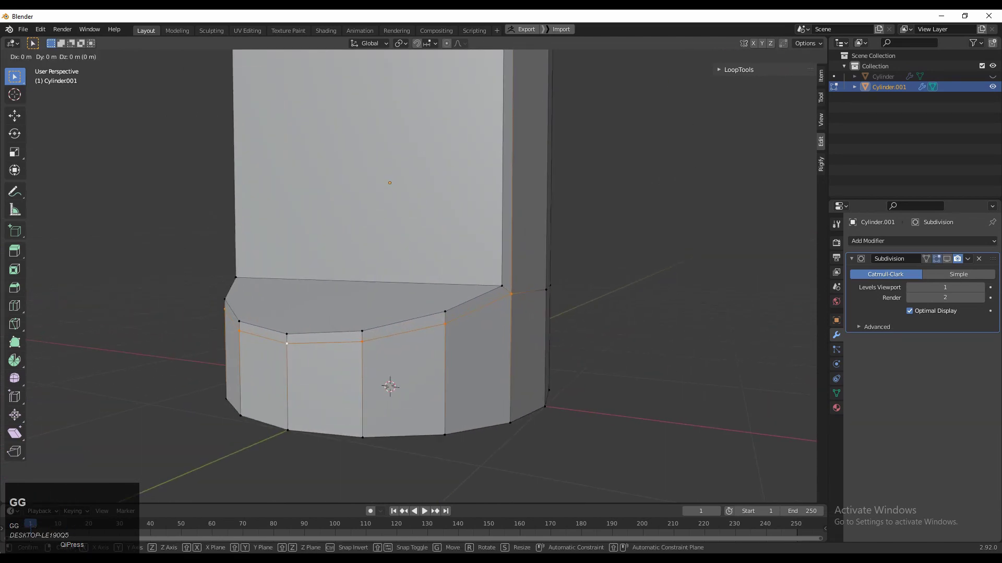
click(402, 236)
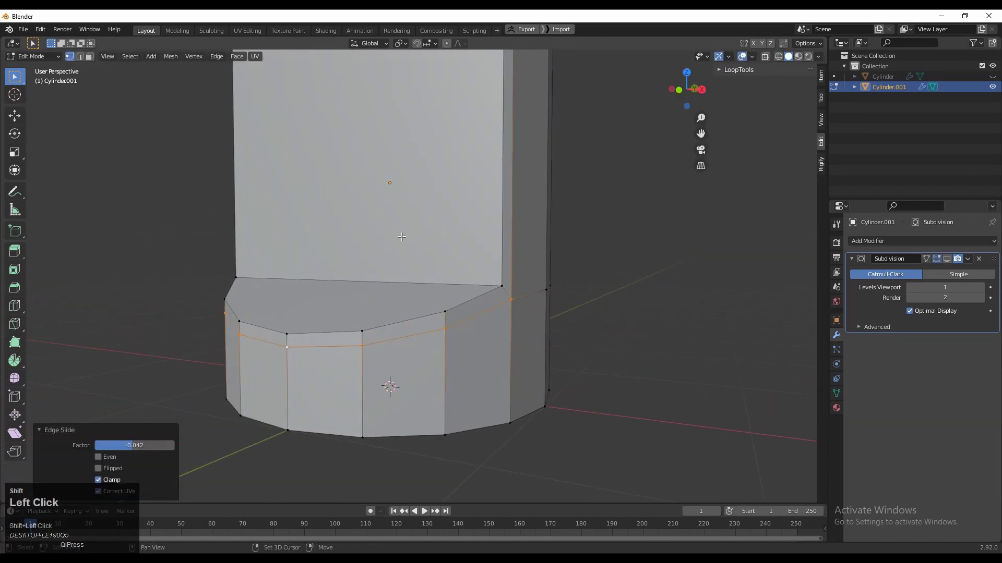
- Inset the top face, the vertical cut wall and the low step's upper face together by about 0.035 m
ctrl+middle_drag(401, 238, 410, 292)
middle_drag(498, 240, 436, 235)
key(3)
drag(433, 232, 374, 322)
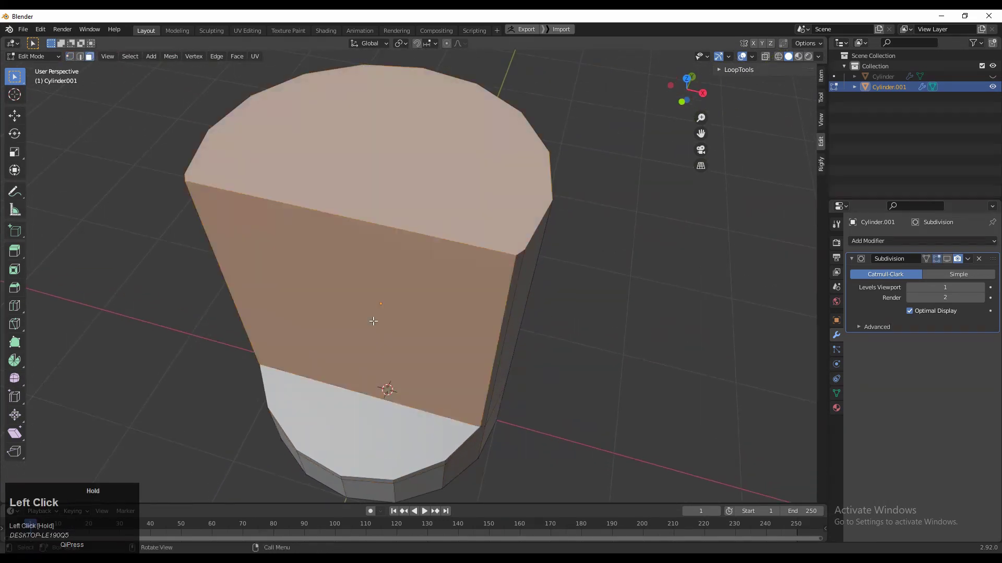
key(i)
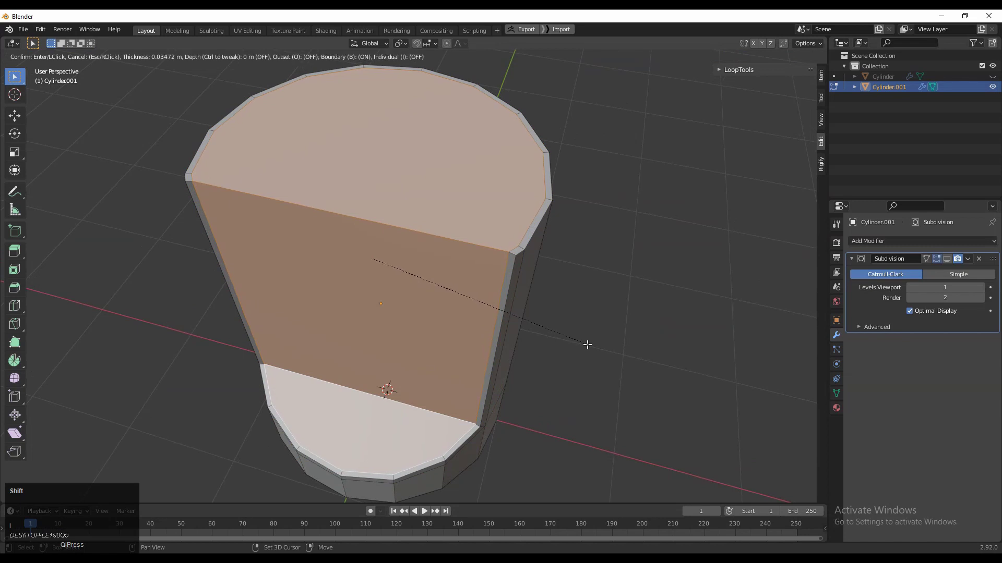
click(585, 342)
- Add a centred vertical loop cut down the flat cut wall
middle_drag(585, 343, 587, 373)
click(404, 271)
right_click(404, 271)
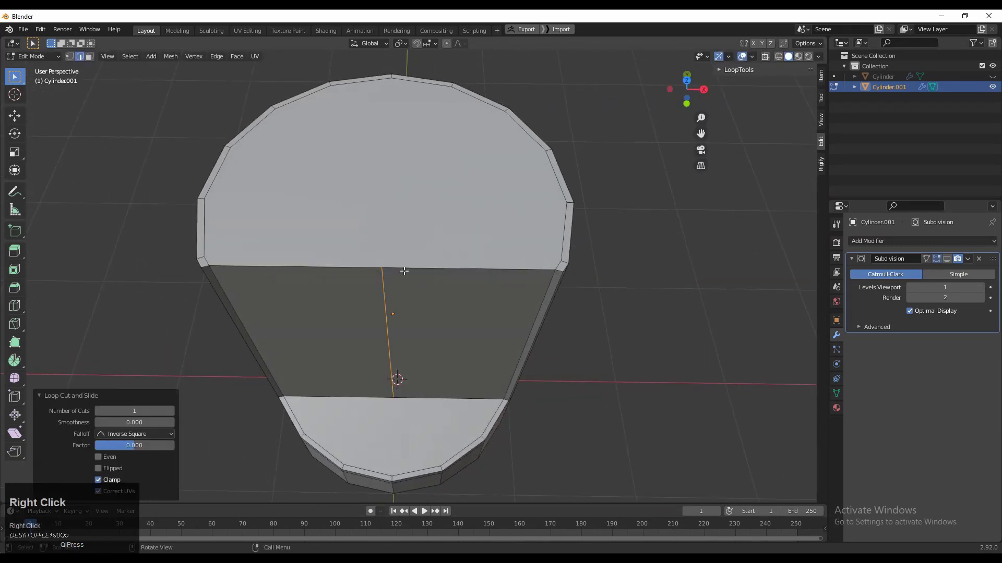
- Connect the centre cut's two ends to the middle inset vertices of the top face and the low step
click(385, 209)
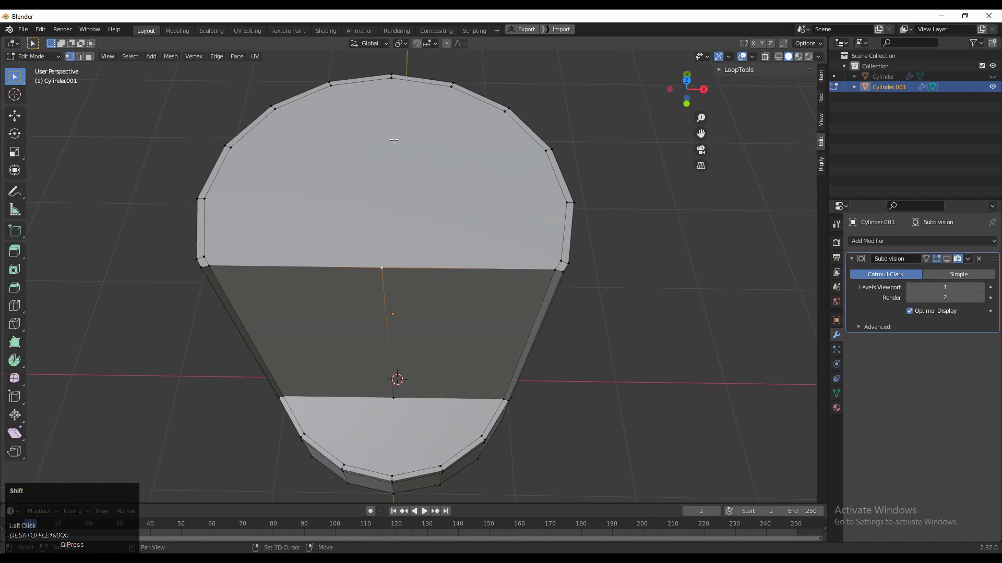
shift+click(392, 93)
right_click(392, 92)
click(391, 125)
middle_drag(385, 334, 391, 294)
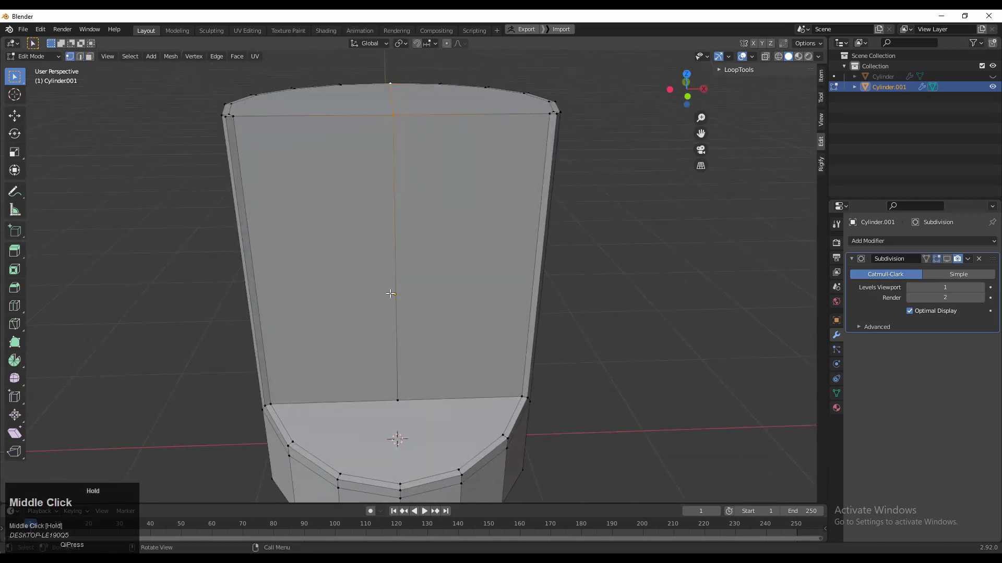
right_click(404, 308)
click(404, 312)
- Add a centred vertical loop cut in each half of the flat cut wall
middle_drag(404, 203, 407, 243)
key(ctrl+r)
click(428, 257)
right_click(428, 257)
key(ctrl+r)
click(340, 261)
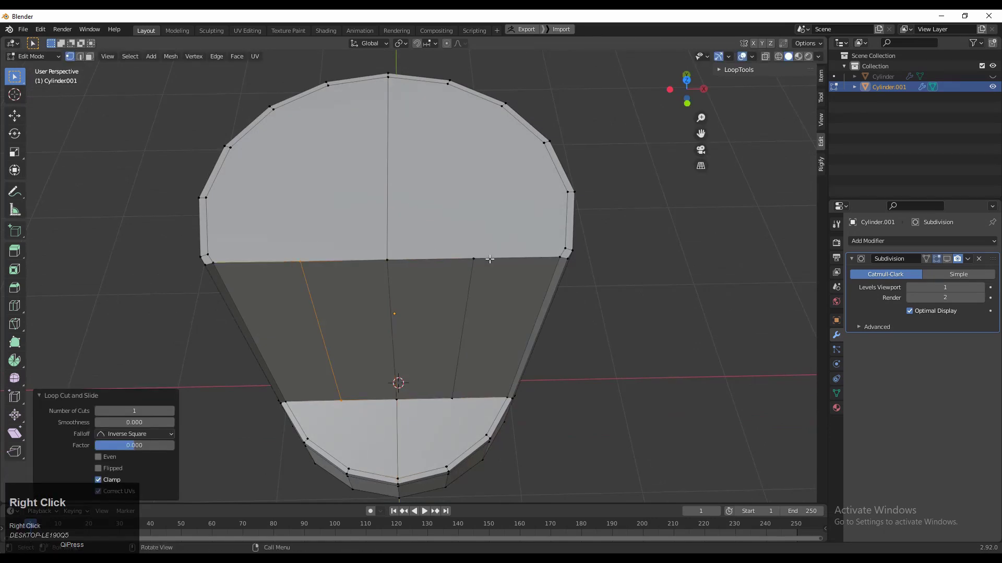
- Connect the right-hand wall cut's ends to the matching inset vertices on the top face and the low step
click(488, 260)
right_click(444, 119)
click(446, 164)
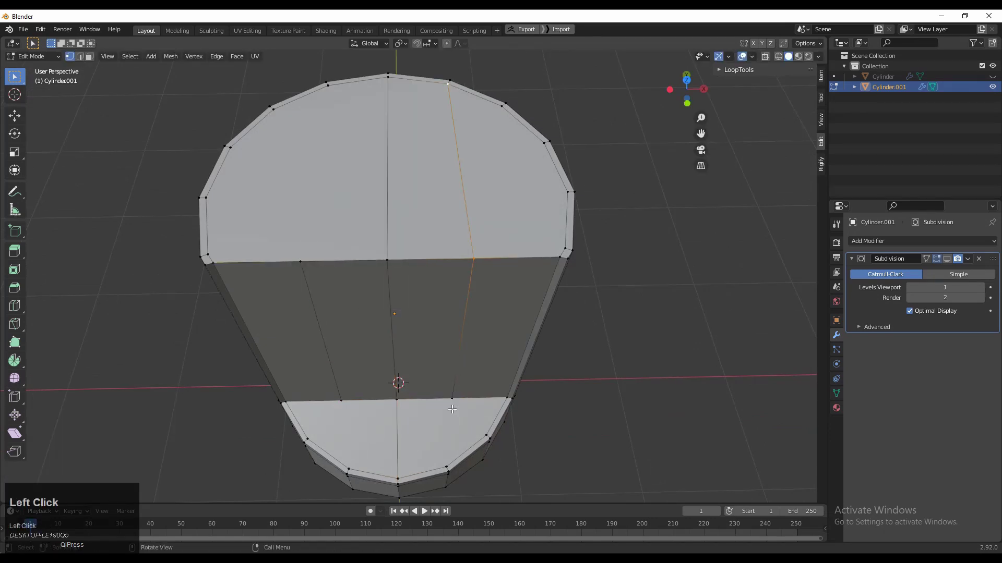
right_click(444, 443)
click(440, 385)
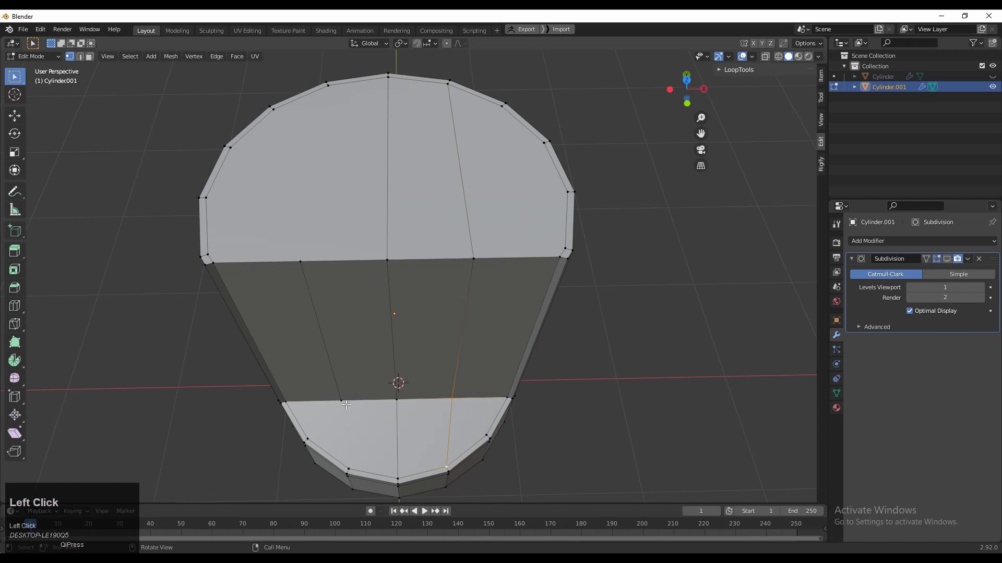
- Connect the left-hand wall cut's ends to the matching inset vertices on the low step and the top face
shift+click(351, 469)
right_click(356, 456)
click(358, 396)
right_click(317, 211)
right_click(352, 356)
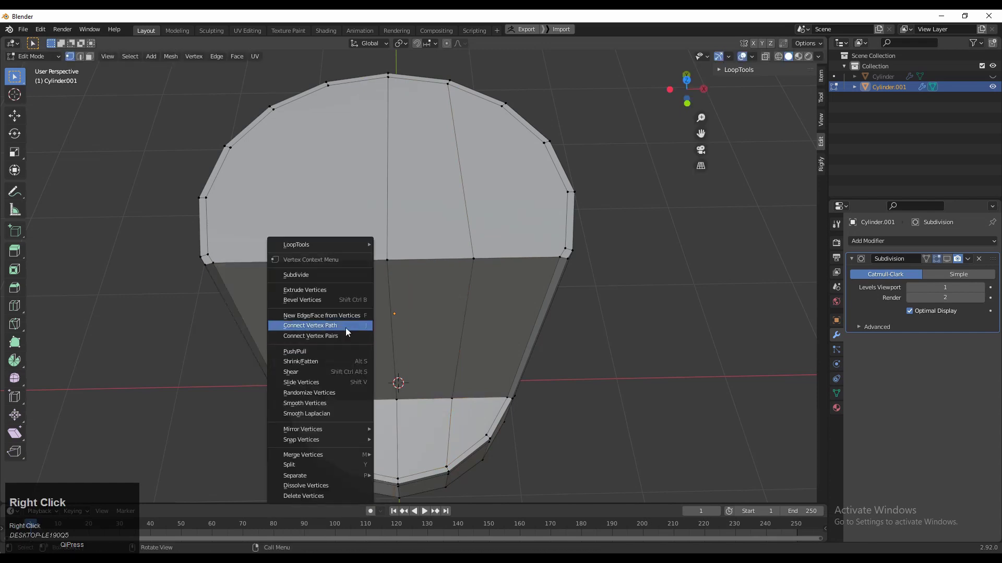
click(347, 326)
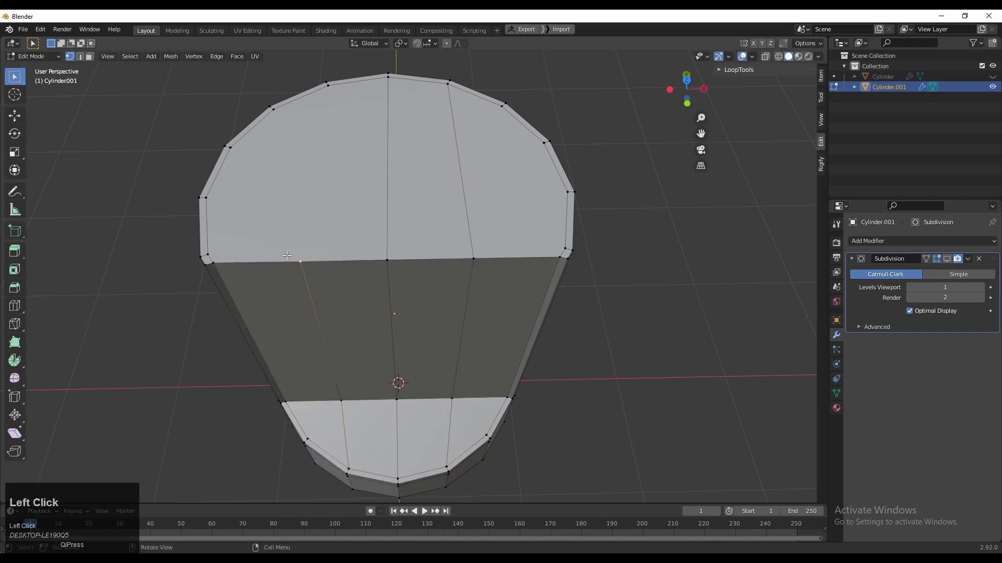
shift+click(327, 103)
right_click(323, 129)
click(322, 130)
- Connect opposite inset vertices across the top face with edges parallel to the flat wall, forming a quad grid
shift+middle_drag(438, 313, 438, 260)
middle_drag(438, 261, 449, 173)
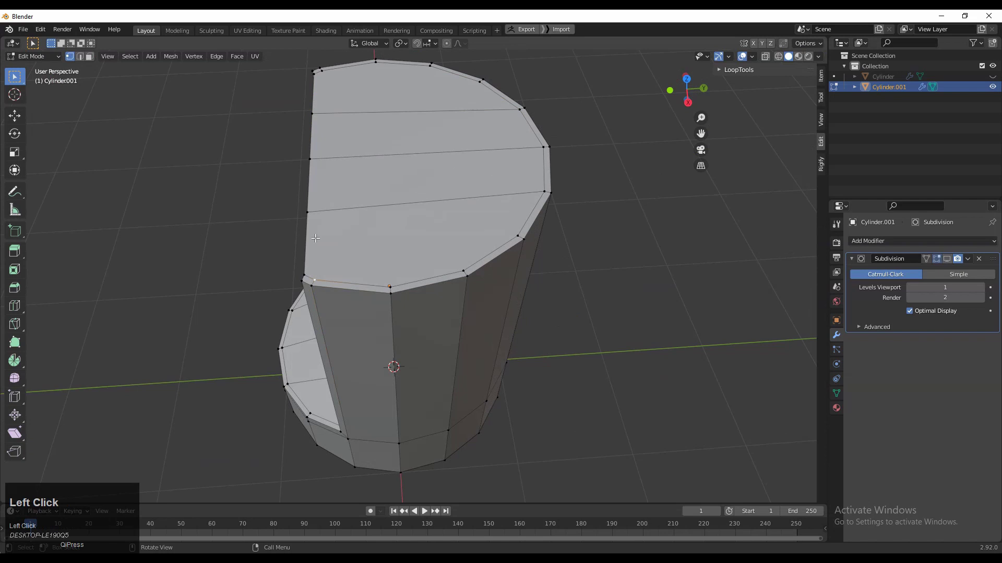
click(288, 139)
right_click(390, 283)
click(391, 152)
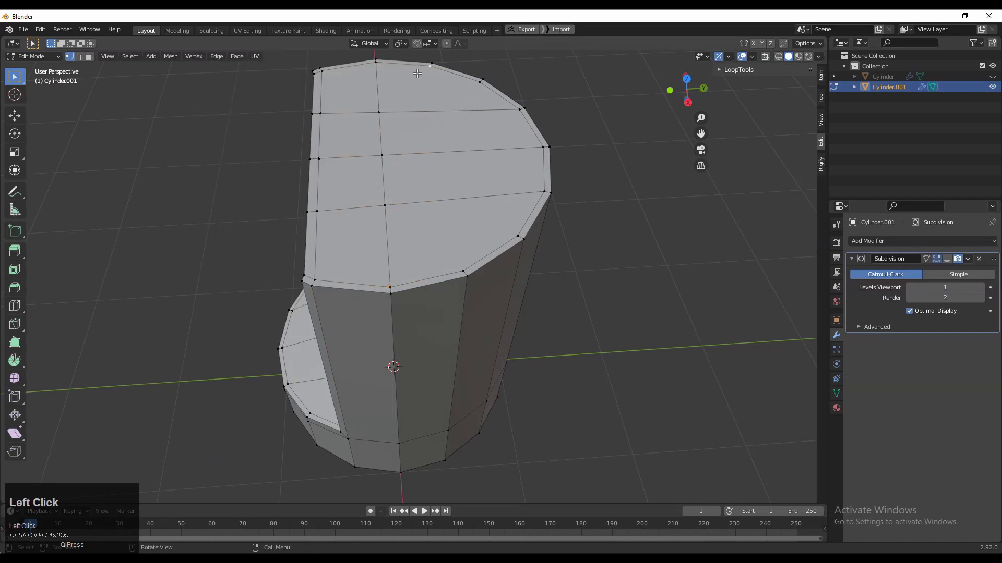
shift+click(460, 268)
right_click(456, 203)
click(457, 203)
- Add a loop cut around the base, slid to a factor of 0.9 just above the bottom edge
middle_drag(407, 297, 429, 274)
key(ctrl+r)
click(430, 274)
click(424, 313)
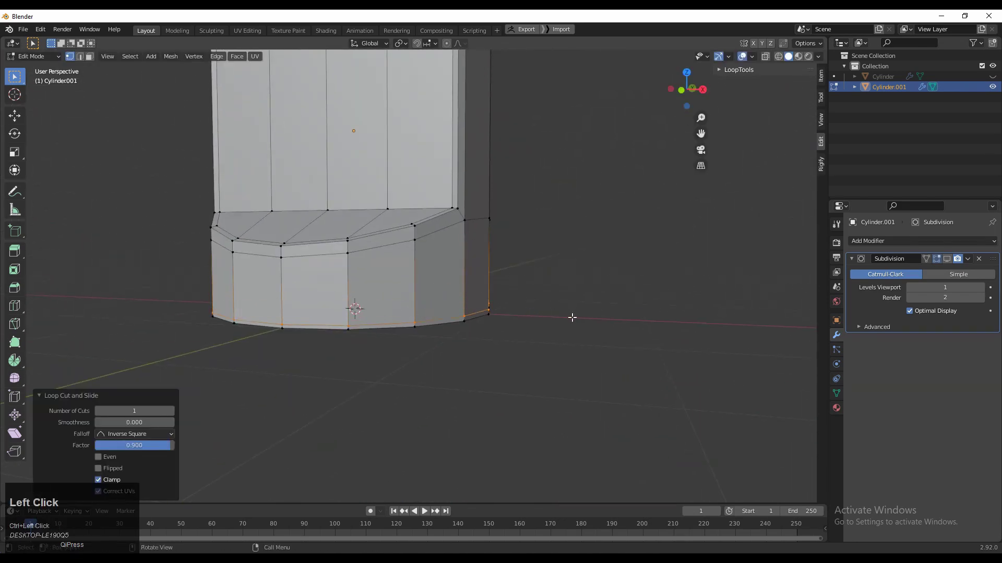
- Flatten the base loop by scaling it to 0 along Z and raise it about 0.011 m
key(s)
key(z)
click(581, 321)
middle_drag(580, 322, 491, 313)
click(16, 120)
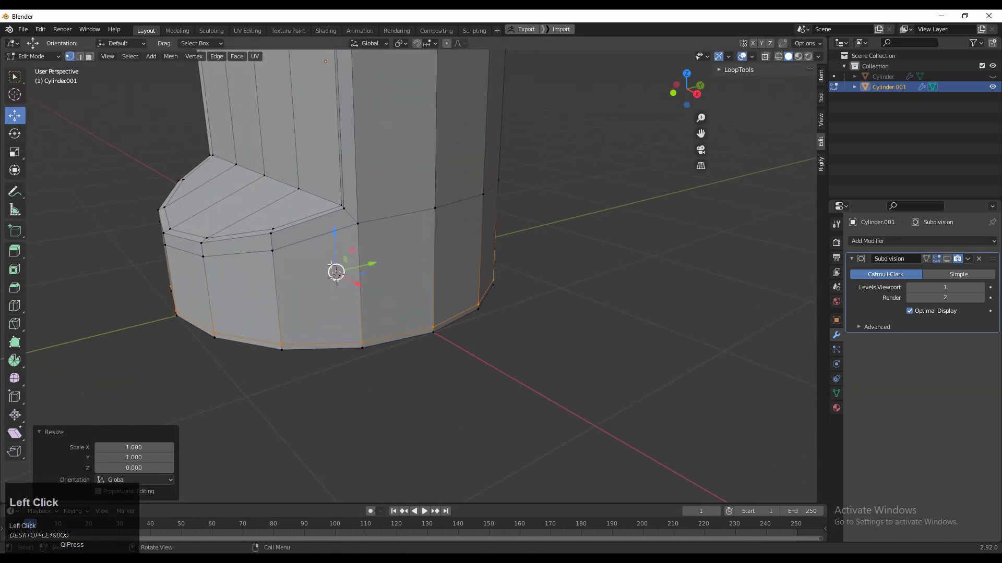
drag(336, 244, 335, 241)
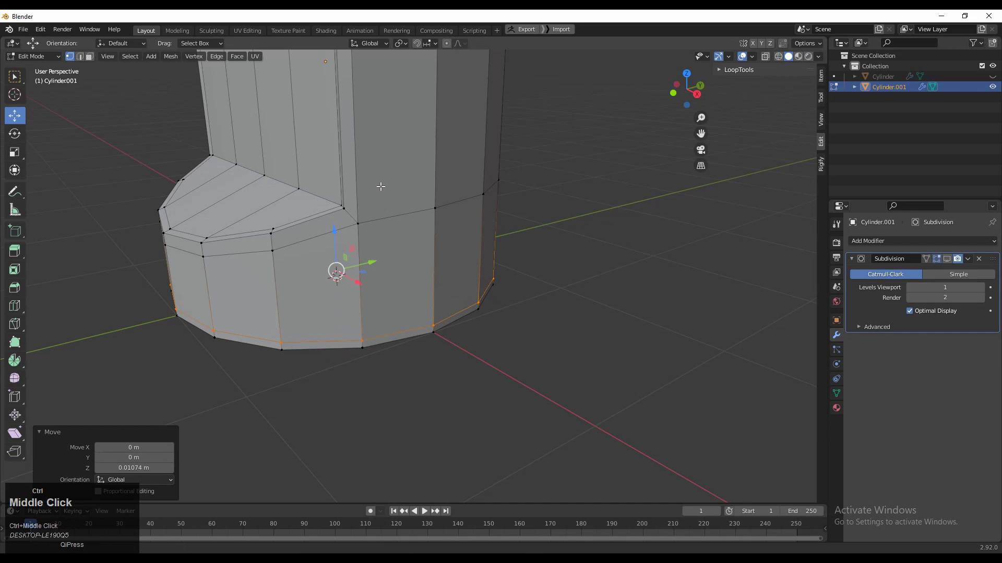
- Add a loop cut around the tall part, slid to a factor of -0.951 just below the top edge
ctrl+middle_drag(380, 188, 382, 240)
shift+middle_drag(382, 240, 415, 381)
ctrl+middle_drag(415, 380, 409, 296)
key(ctrl+r)
ctrl+click(359, 329)
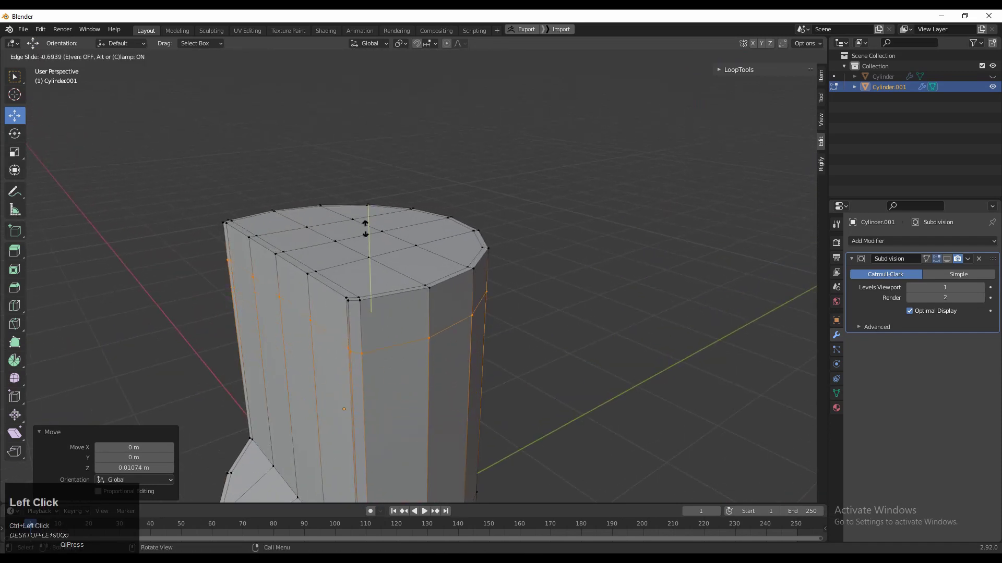
click(361, 191)
- Flatten the upper loop by scaling it to 0 along Z and move it up about 0.014 m
middle_drag(362, 192, 553, 183)
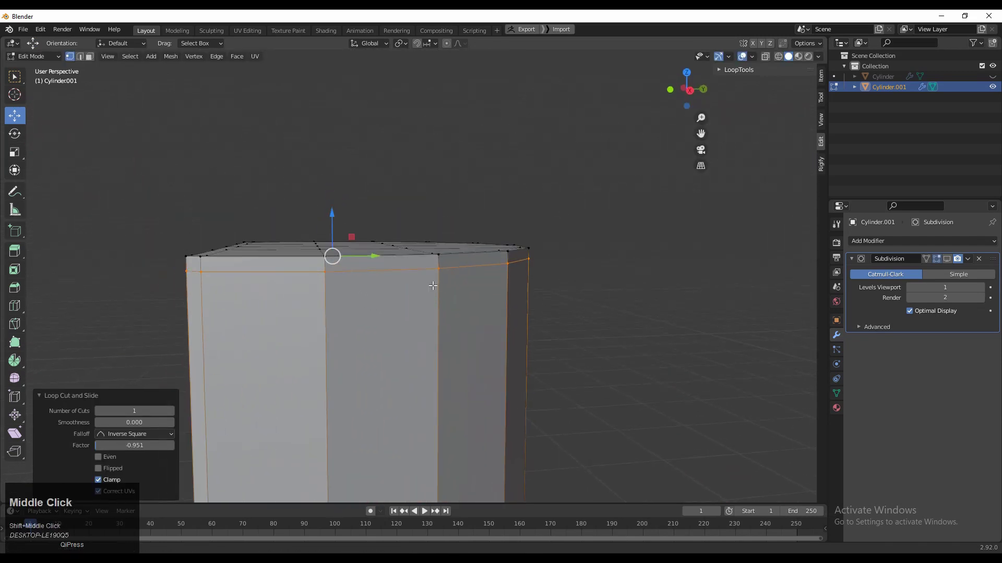
key(s)
key(z)
key(0)
click(580, 193)
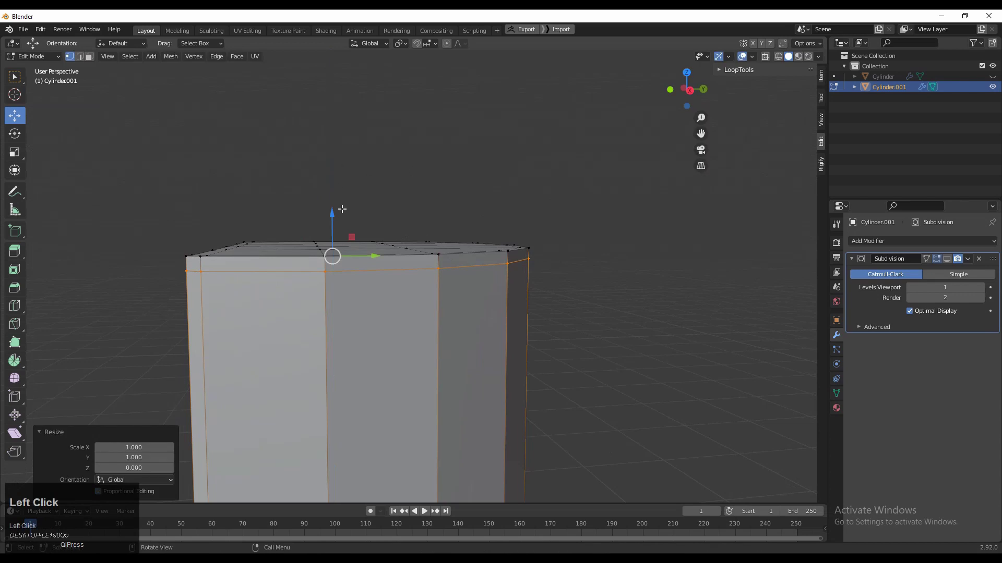
drag(333, 211, 343, 220)
- Add five evenly spaced horizontal loop cuts around the tall part's sides above the low step
middle_drag(344, 220, 418, 261)
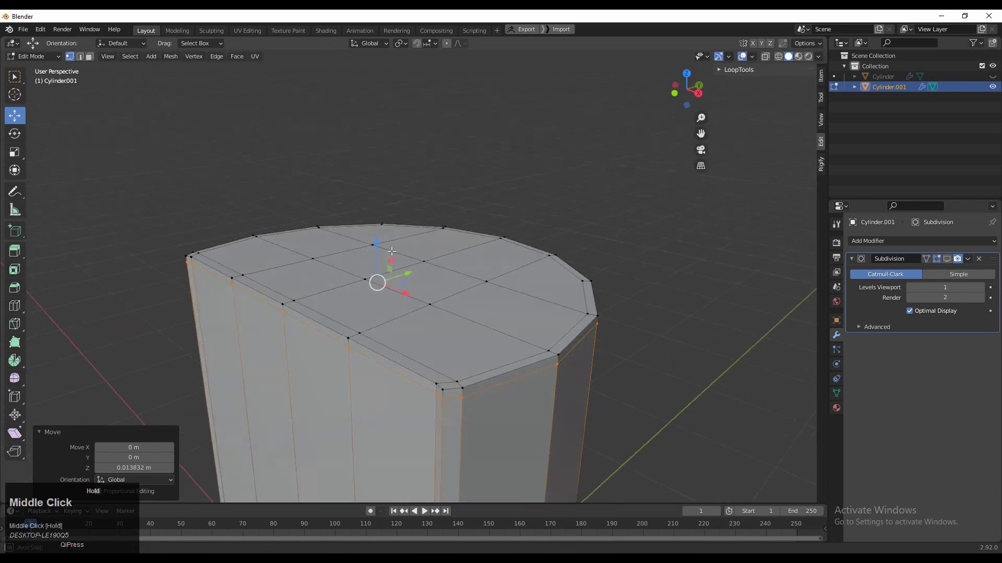
scroll(417, 271, down, 3)
shift+middle_drag(406, 417, 406, 260)
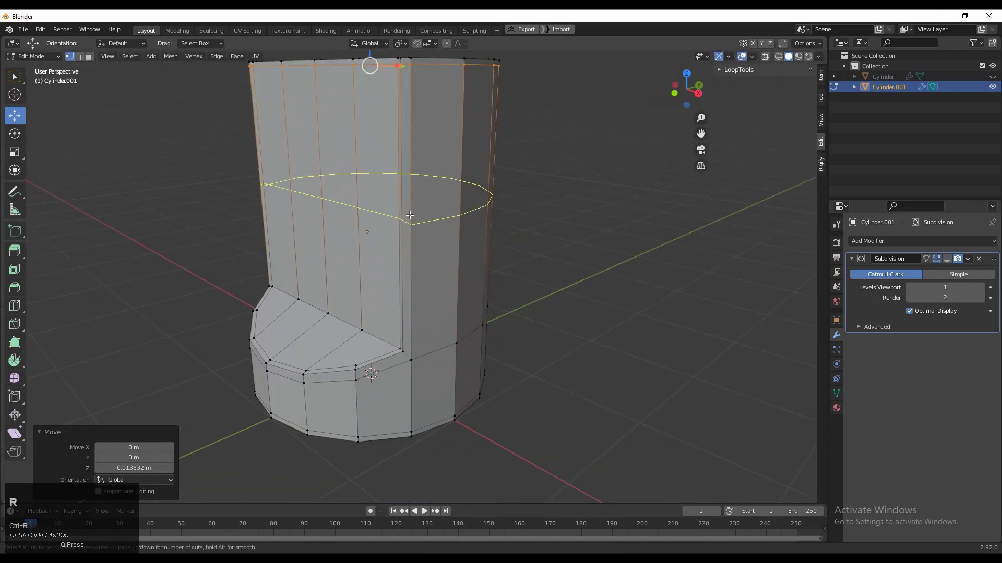
scroll(410, 216, up, 4)
click(411, 217)
right_click(411, 217)
- Add a centred horizontal loop cut around the base below the low step's edge loop
middle_drag(411, 218, 487, 324)
key(Tab)
key(Tab)
scroll(486, 324, up, 3)
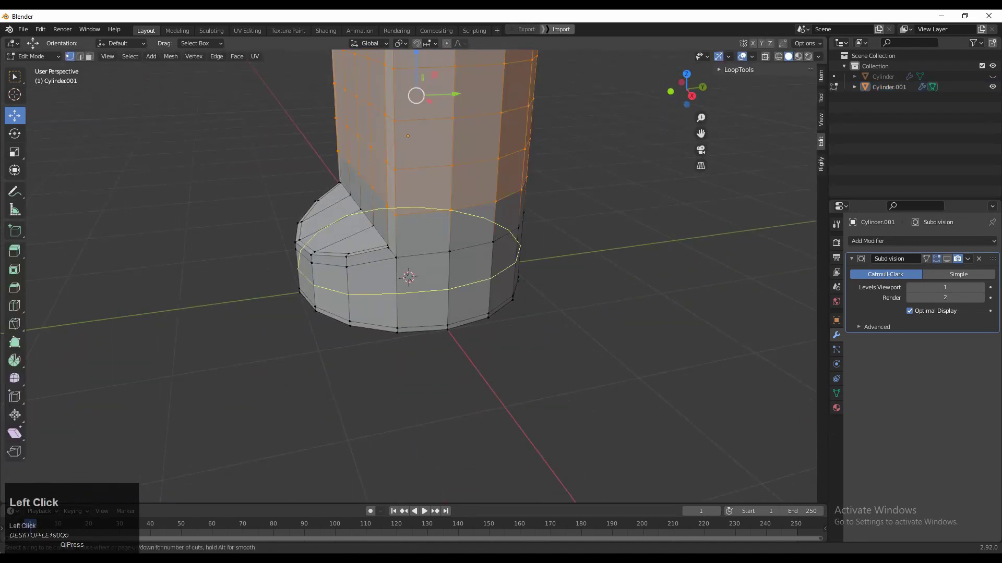
click(443, 297)
right_click(443, 297)
- Return to Object Mode and display the Subdivision modifier in the viewport at level 2
key(Tab)
middle_drag(535, 266, 609, 256)
shift+middle_drag(566, 220, 398, 246)
click(946, 258)
- Hide the wireframe overlay and apply Shade Smooth to the cylinder
right_click(399, 206)
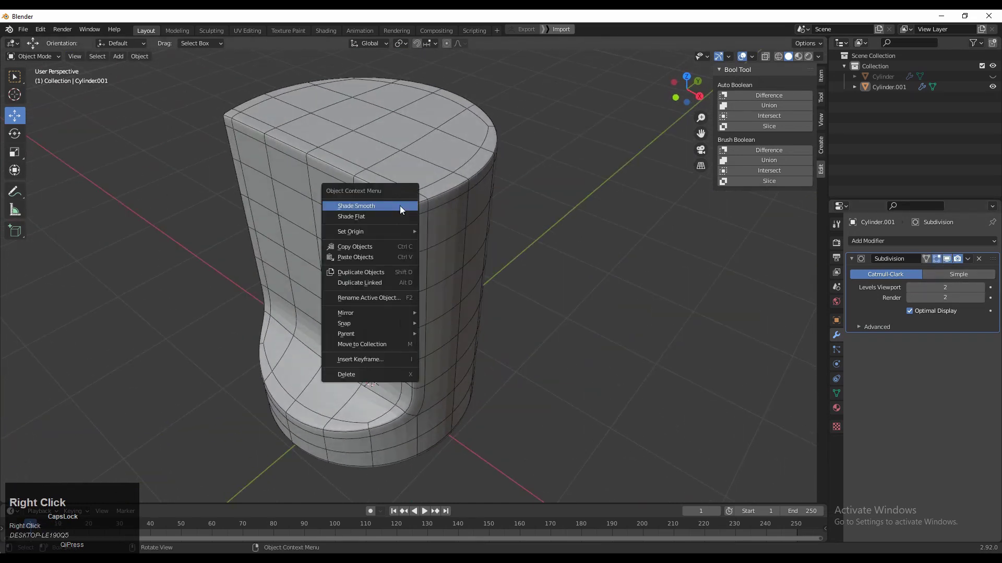
middle_drag(400, 205, 450, 265)
right_click(449, 265)
click(631, 111)
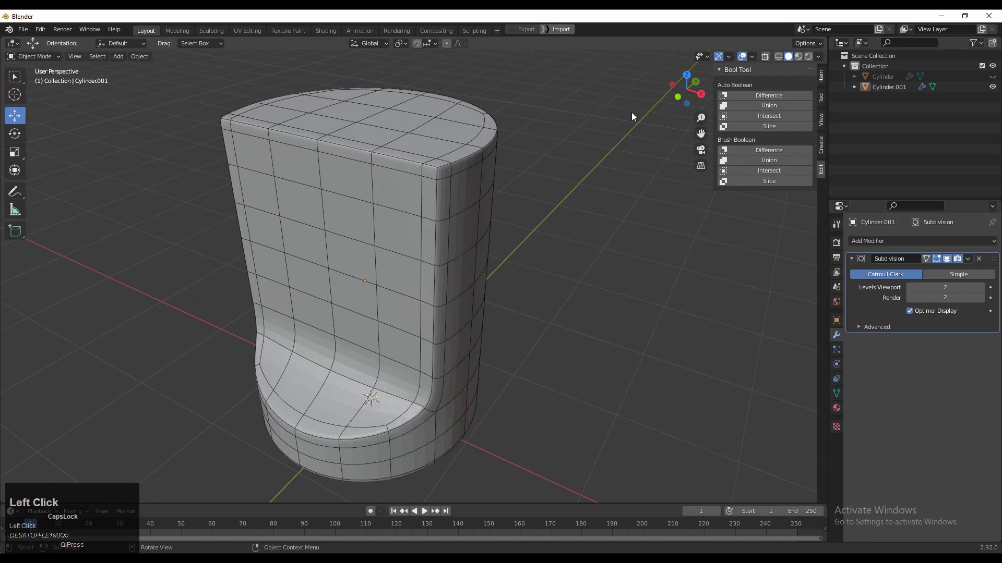
click(751, 57)
click(690, 234)
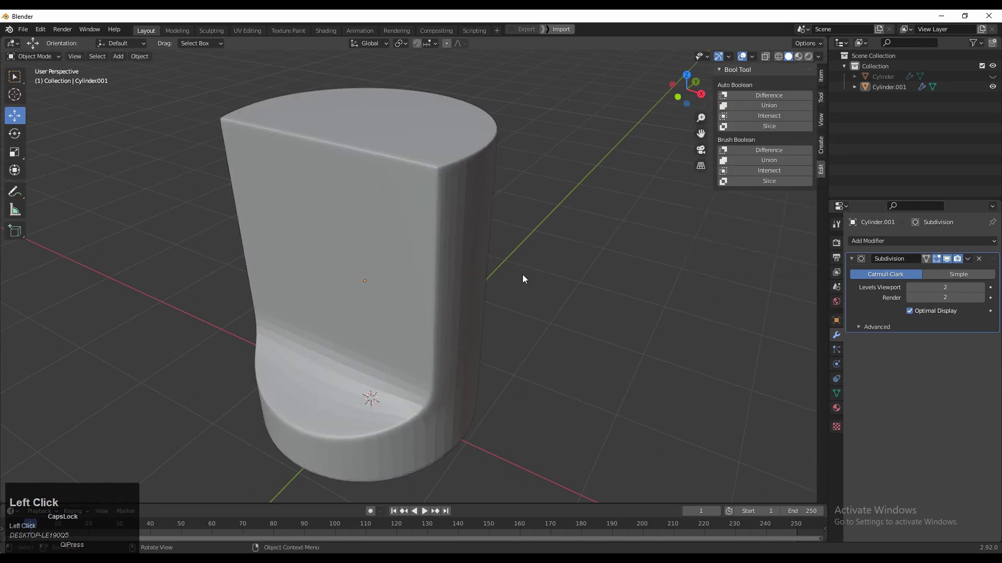
click(445, 249)
right_click(443, 249)
click(443, 247)
- Set the Subdivision modifier's viewport level to 3 and inspect the smoothed cylinder in Object Mode
click(523, 276)
mouse_move(510, 325)
middle_down()
mouse_move(500, 328)
mouse_move(447, 291)
mouse_move(590, 304)
mouse_move(628, 353)
mouse_move(511, 243)
middle_up()
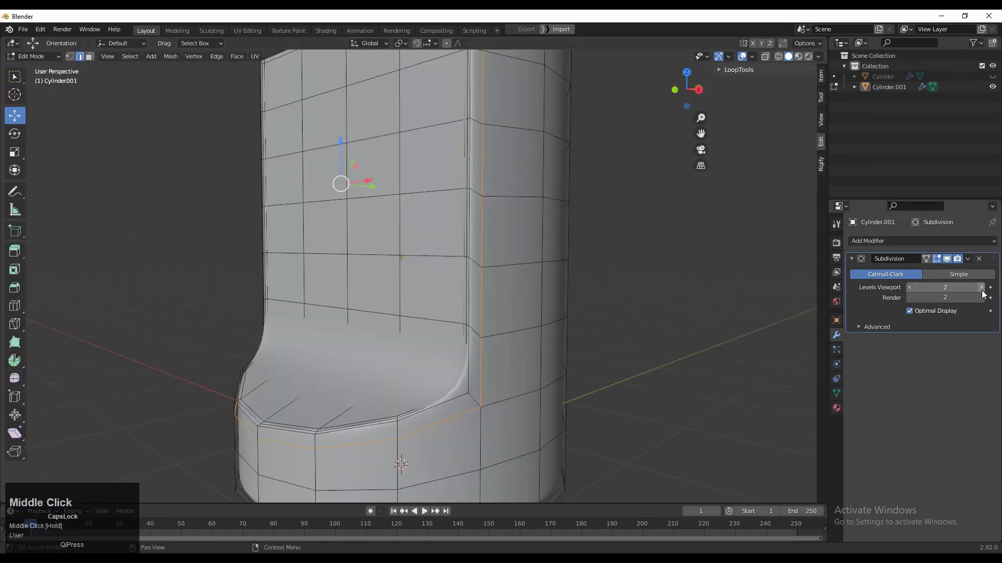
key(Tab)
click(606, 263)
scroll(604, 281, down, 5)
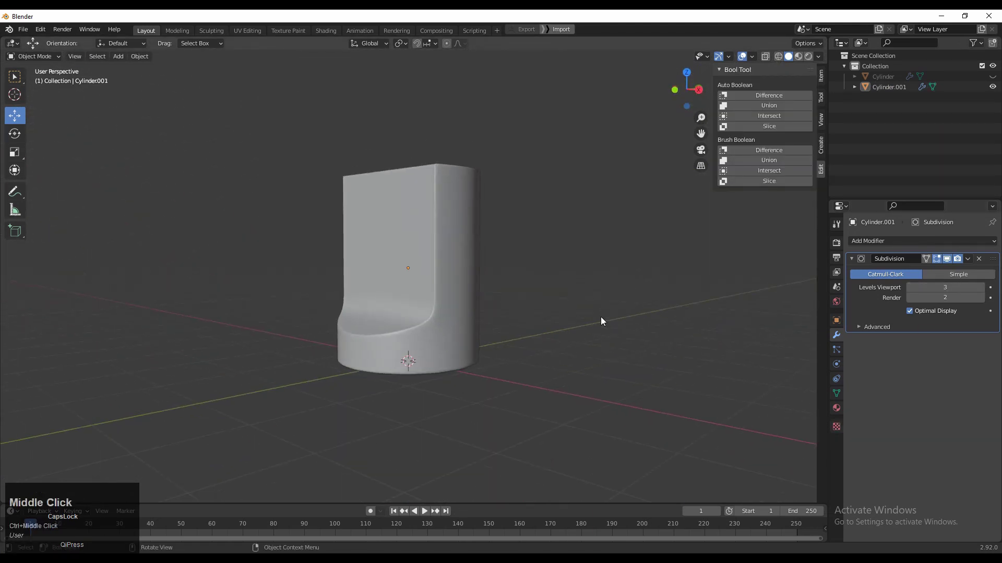
middle_drag(600, 317, 465, 353)
- Toggle the wireframe overlay again and, in Edit Mode, select the side vertex beside the notch's inner corner
click(752, 56)
click(688, 234)
key(Tab)
click(476, 367)
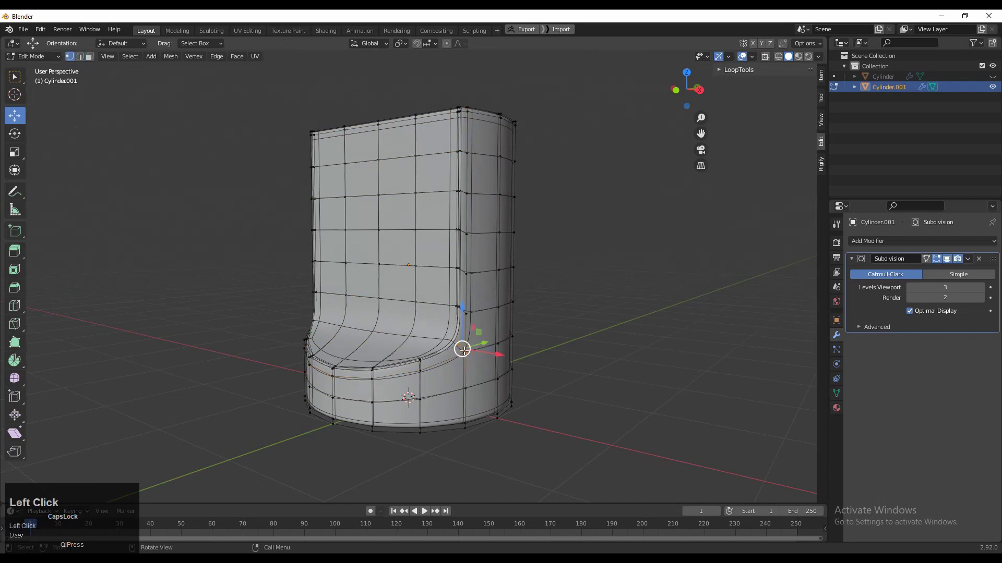